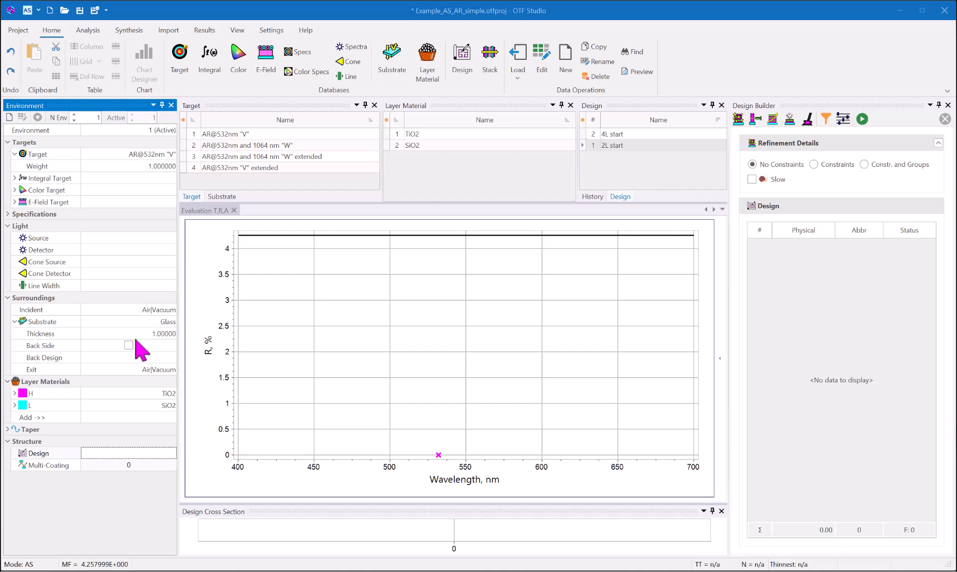
Load the 2L start design into the environment, leaving the substrate's back side excluded from the calculation
{"action": "left_click", "coordinate": [128, 346]}
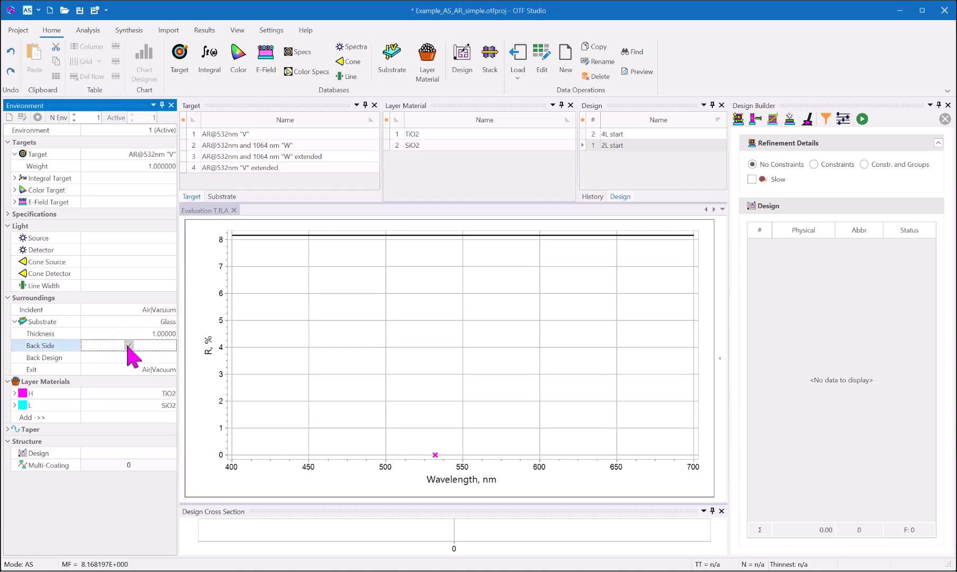
{"action": "left_click", "coordinate": [128, 345]}
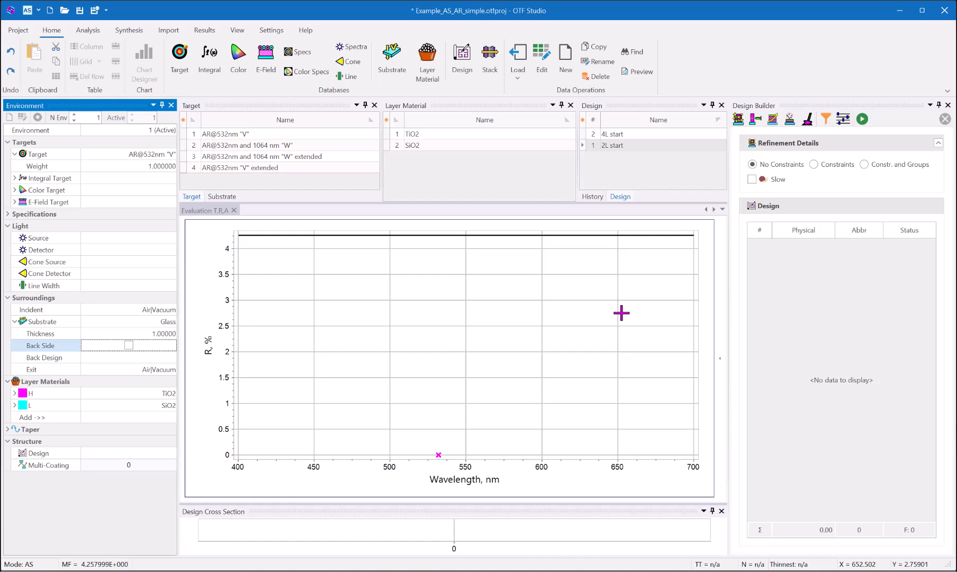
{"action": "double_click", "coordinate": [614, 145]}
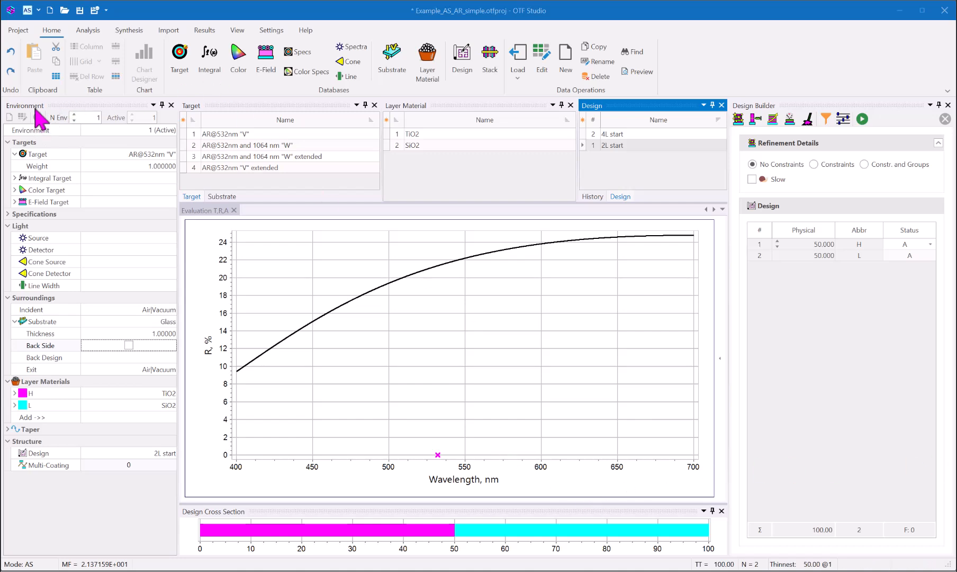
Dock the Environment panel together with Design Builder as a tabbed group and bring Design Builder to the front
{"action": "left_click_drag", "start_coordinate": [21, 106], "coordinate": [840, 324]}
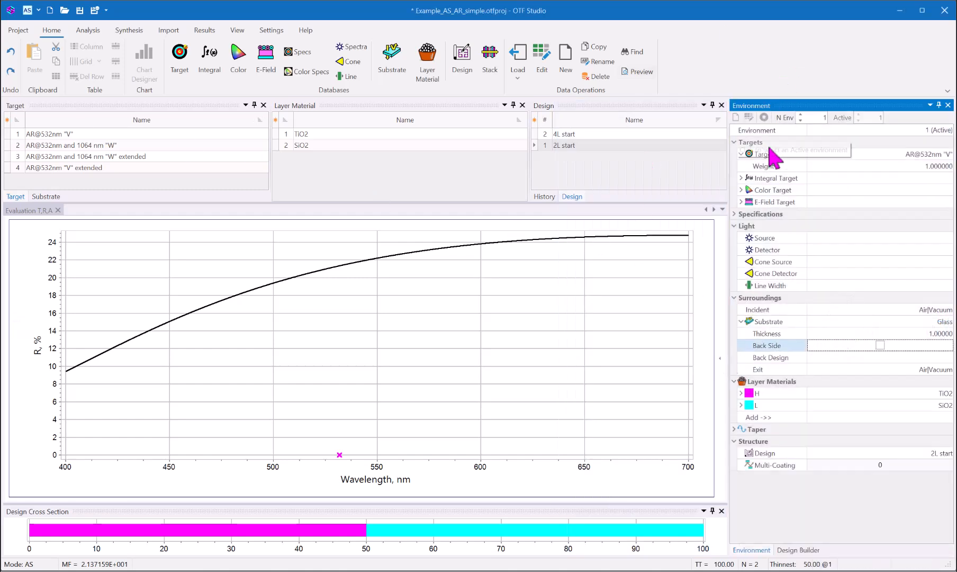
{"action": "left_click", "coordinate": [797, 550]}
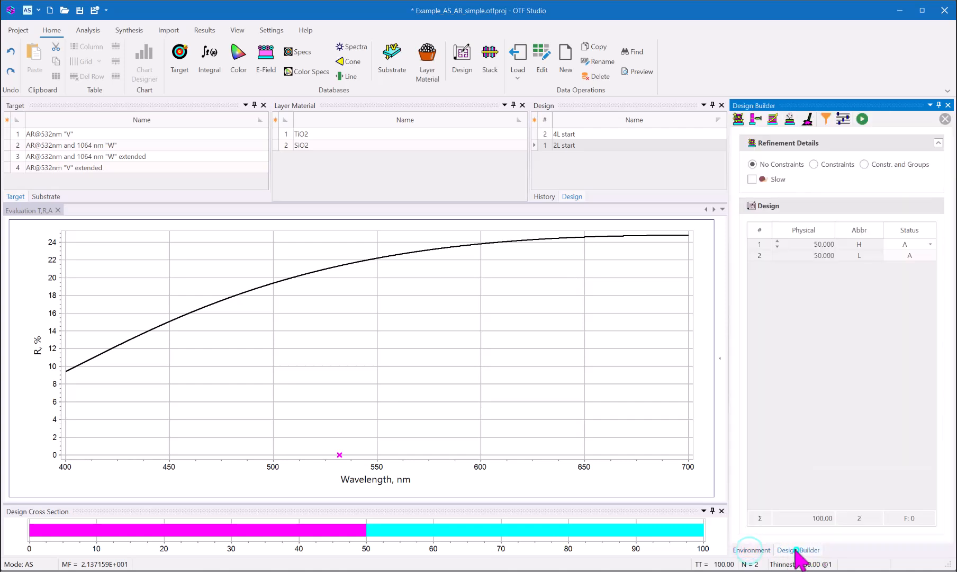
{"action": "left_click", "coordinate": [752, 550]}
{"action": "left_click", "coordinate": [796, 551]}
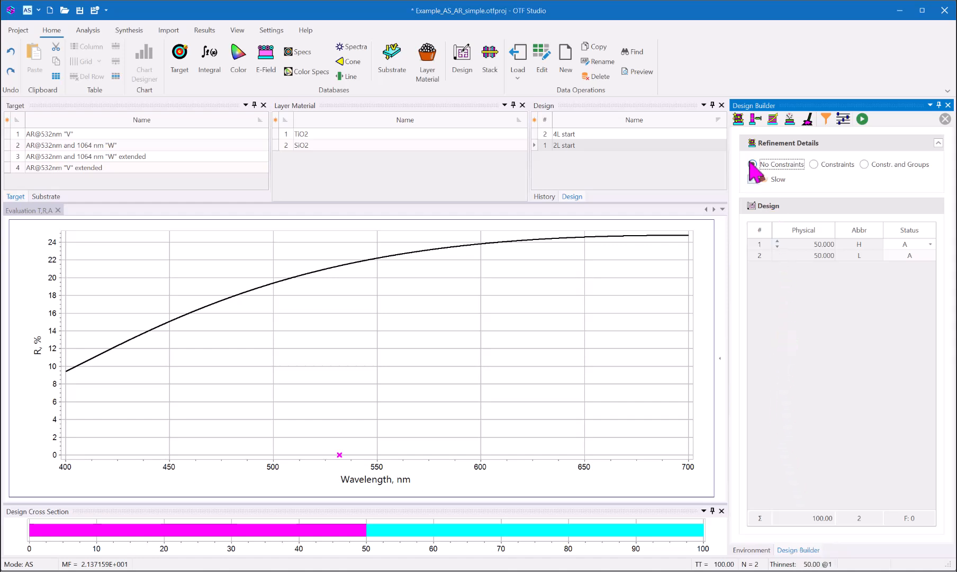
Refine the two-layer design with no constraints and save it to the design database as "2Layer AR"
{"action": "left_click", "coordinate": [751, 103]}
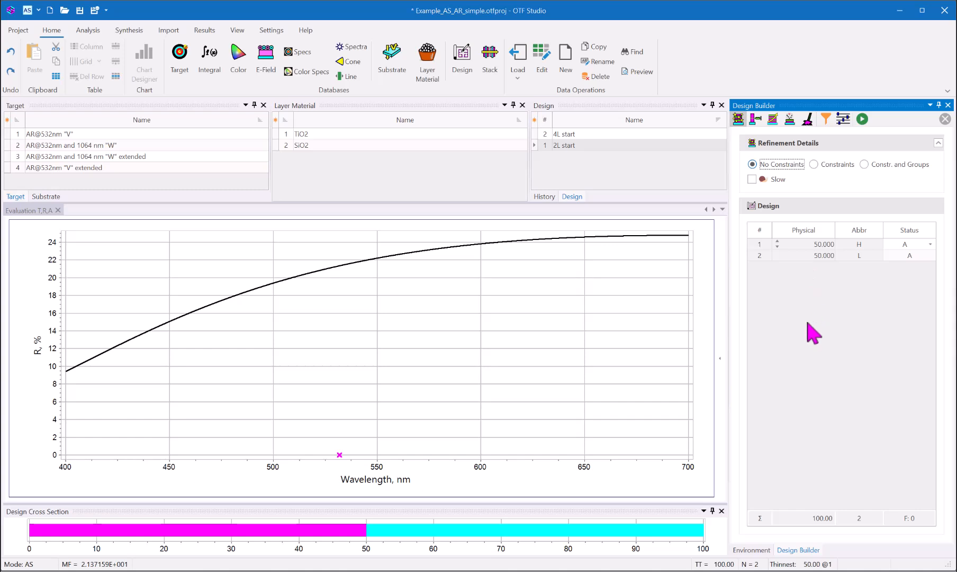
{"action": "left_click", "coordinate": [861, 119]}
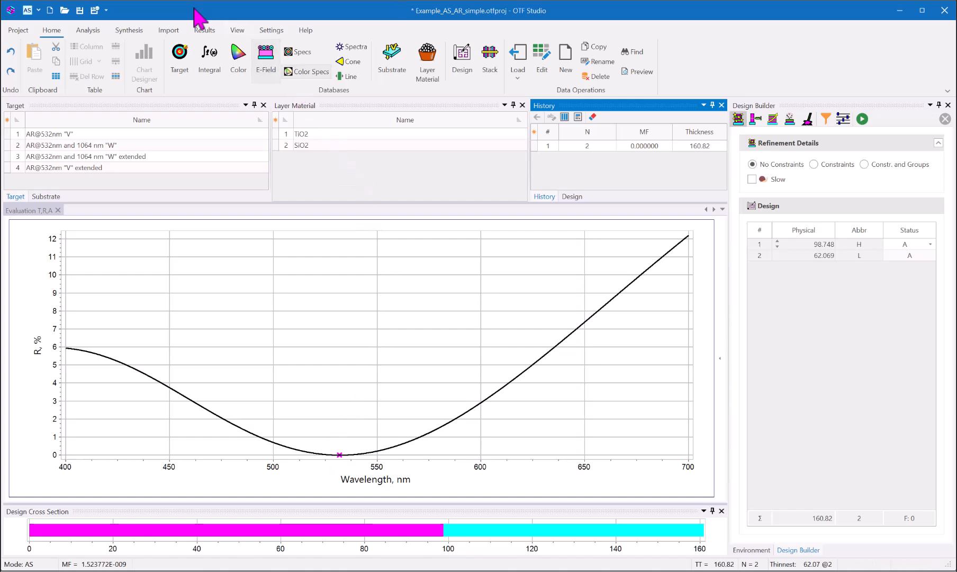
{"action": "left_click", "coordinate": [198, 31]}
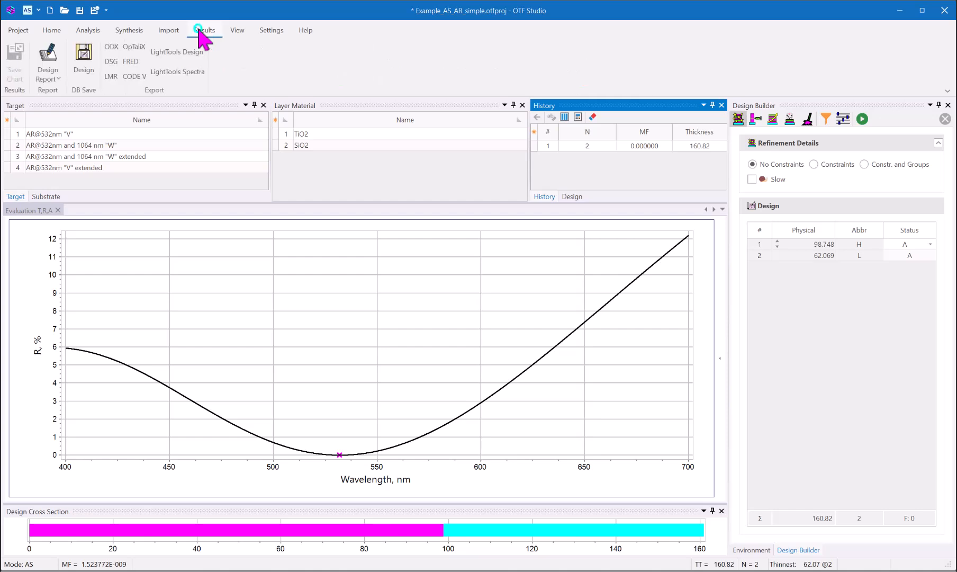
{"action": "left_click", "coordinate": [84, 70]}
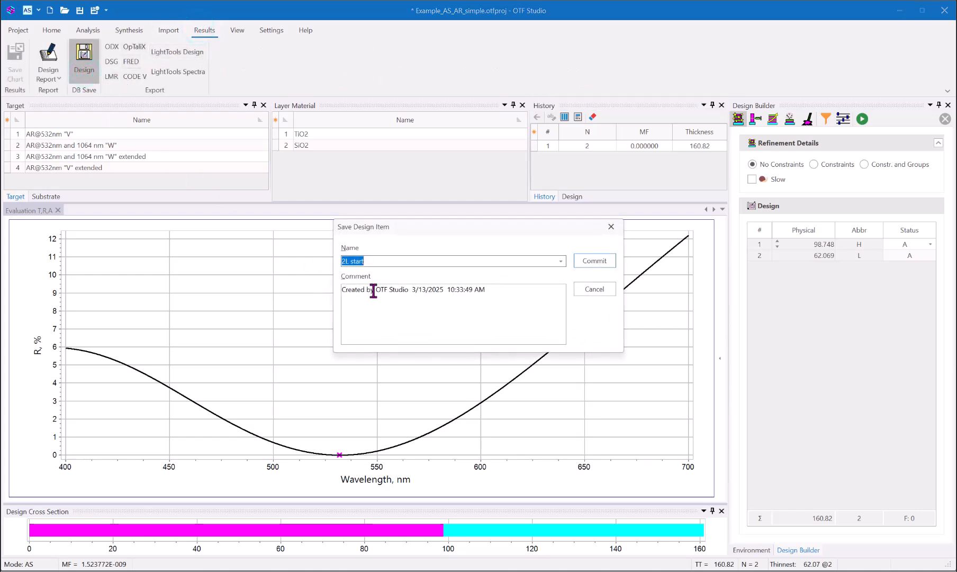
{"action": "type", "text": "2La"}
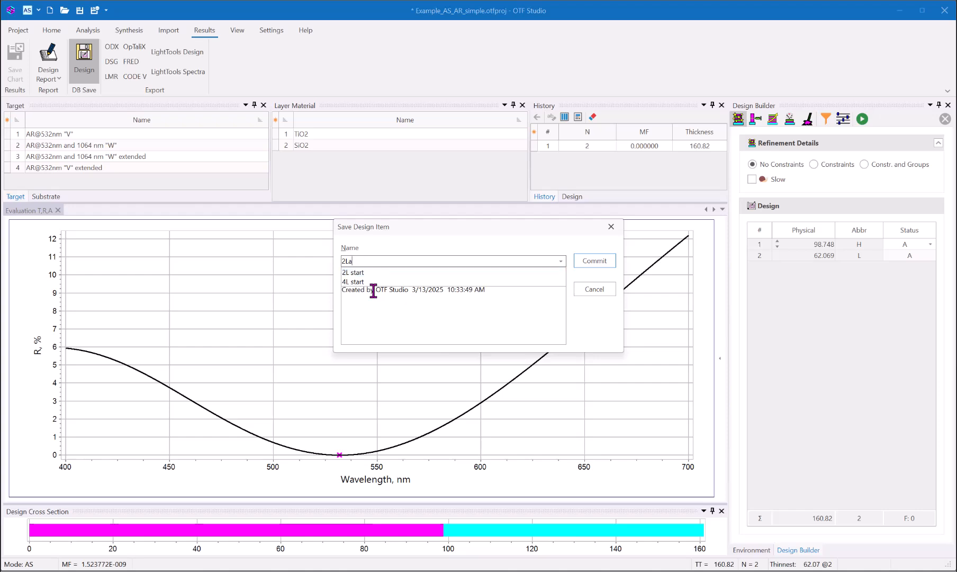
{"action": "type", "text": "yer AR"}
{"action": "left_click", "coordinate": [584, 261]}
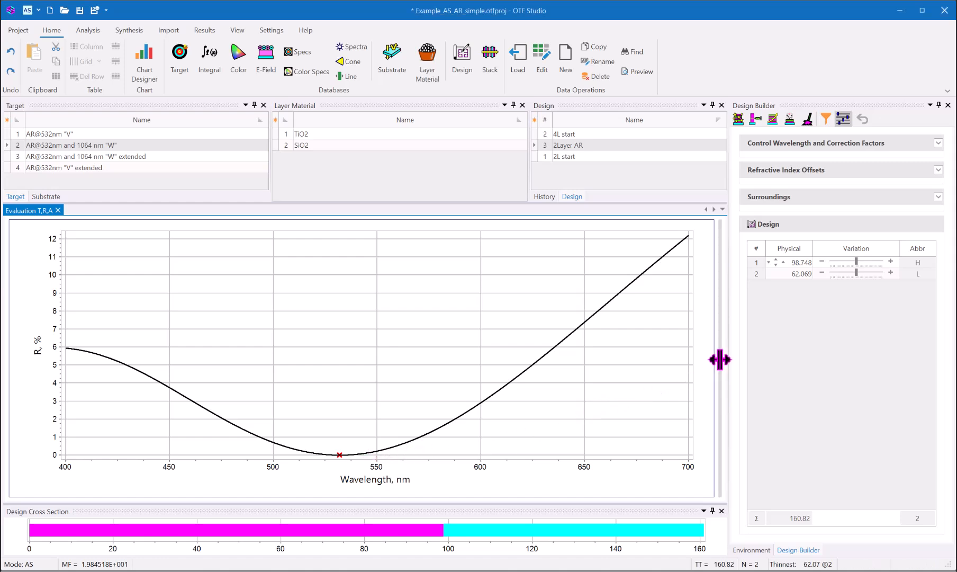
Extend the evaluation plot's wavelength axis to a maximum of 1200 nm
{"action": "left_click", "coordinate": [719, 360]}
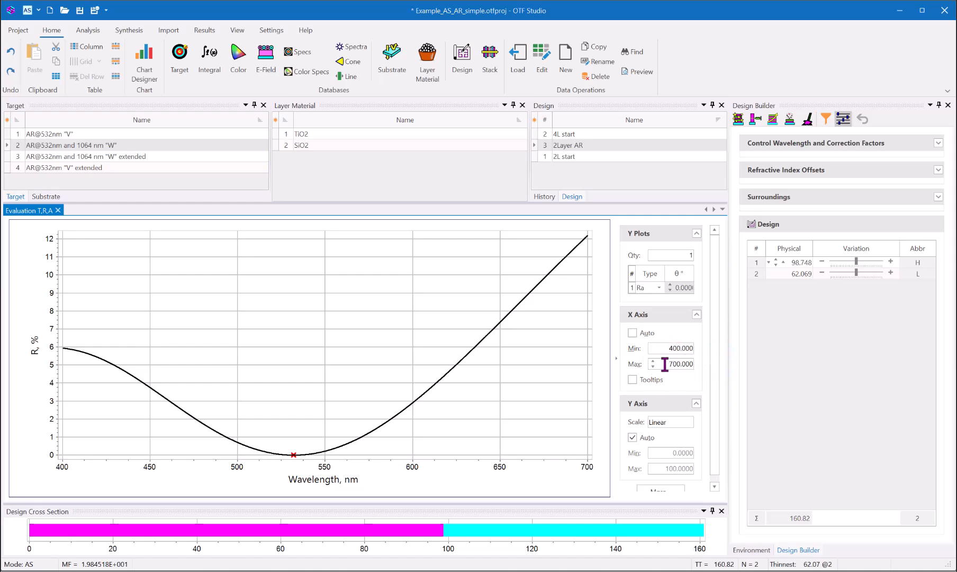
{"action": "left_click_drag", "start_coordinate": [664, 365], "coordinate": [698, 365]}
{"action": "type", "text": "1200"}
{"action": "key", "text": "Return"}
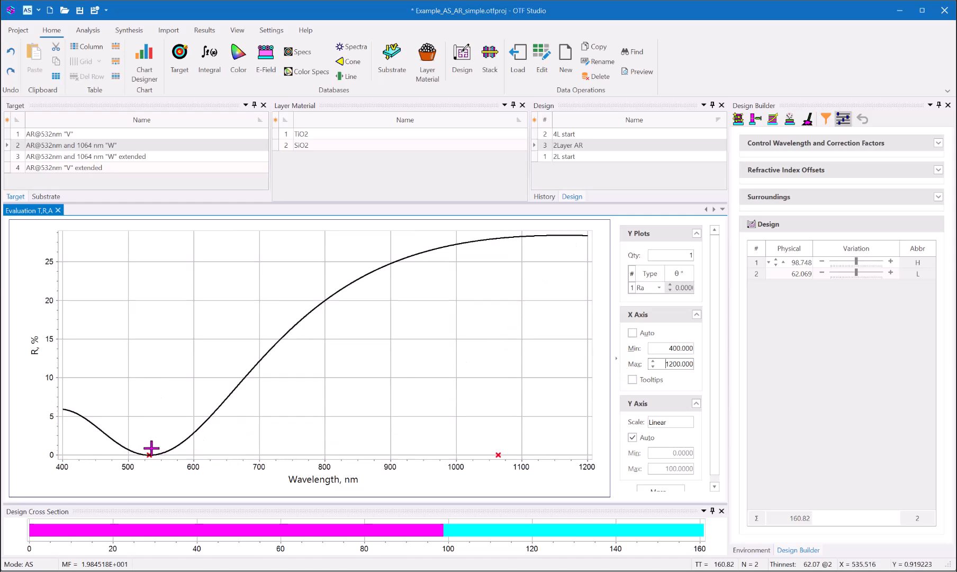
{"action": "mouse_move", "coordinate": [149, 454]}
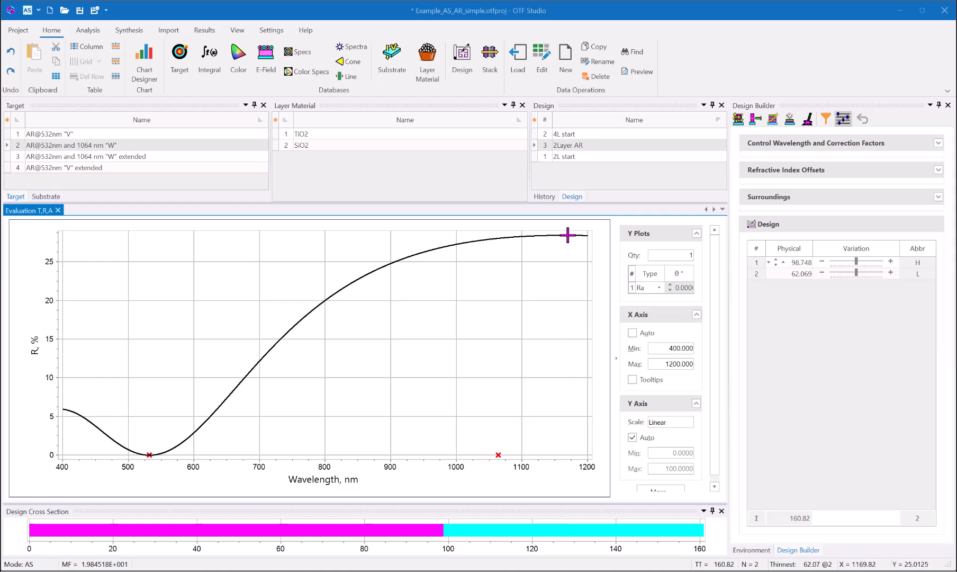
Load the 4L start design and run a refinement on it with no constraints
{"action": "left_click", "coordinate": [563, 134]}
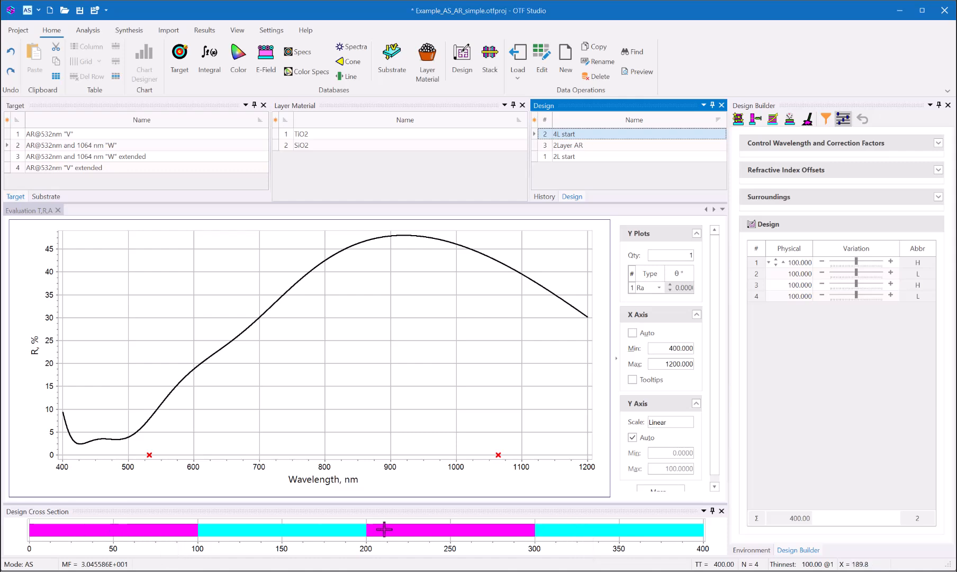
{"action": "mouse_move", "coordinate": [426, 529]}
{"action": "left_click", "coordinate": [741, 106]}
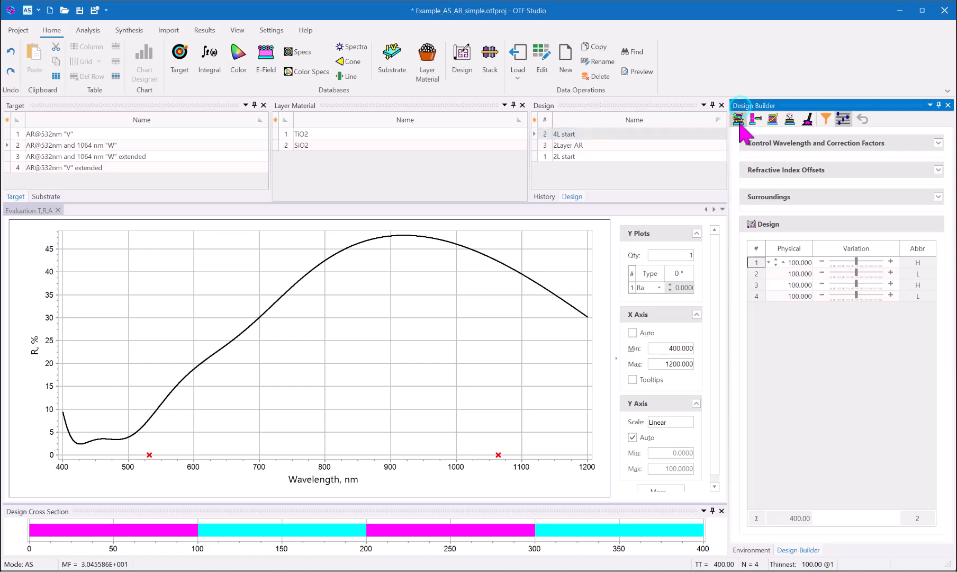
{"action": "left_click", "coordinate": [738, 120]}
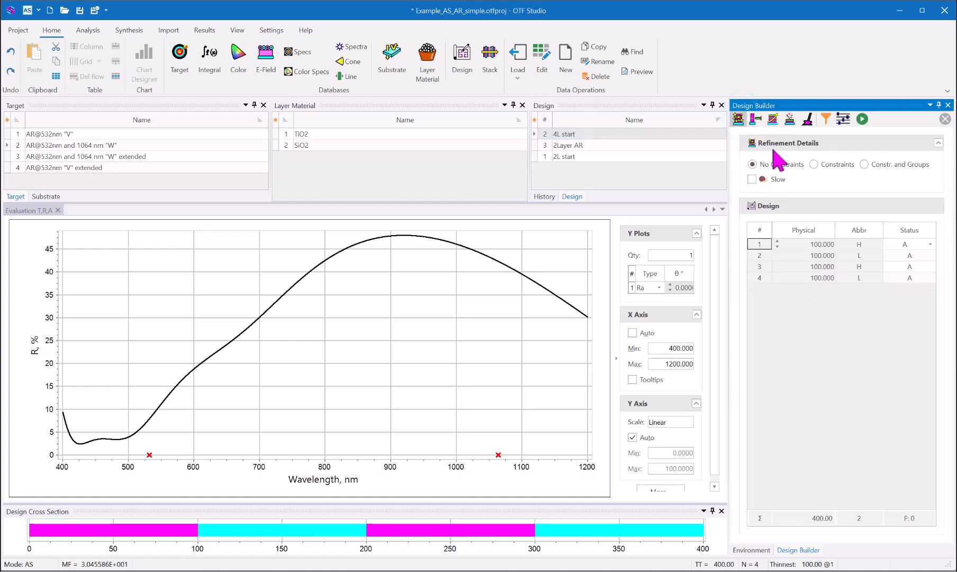
{"action": "left_click", "coordinate": [865, 125]}
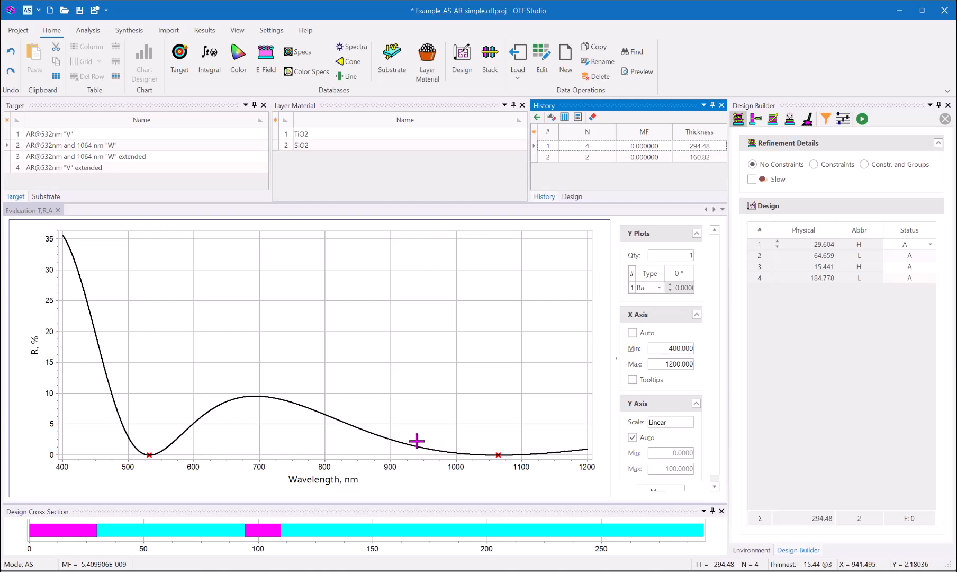
Save the refined four-layer design as "4L AR 532 and 1064" and select it in the design database
{"action": "left_click", "coordinate": [197, 27]}
{"action": "left_click", "coordinate": [80, 56]}
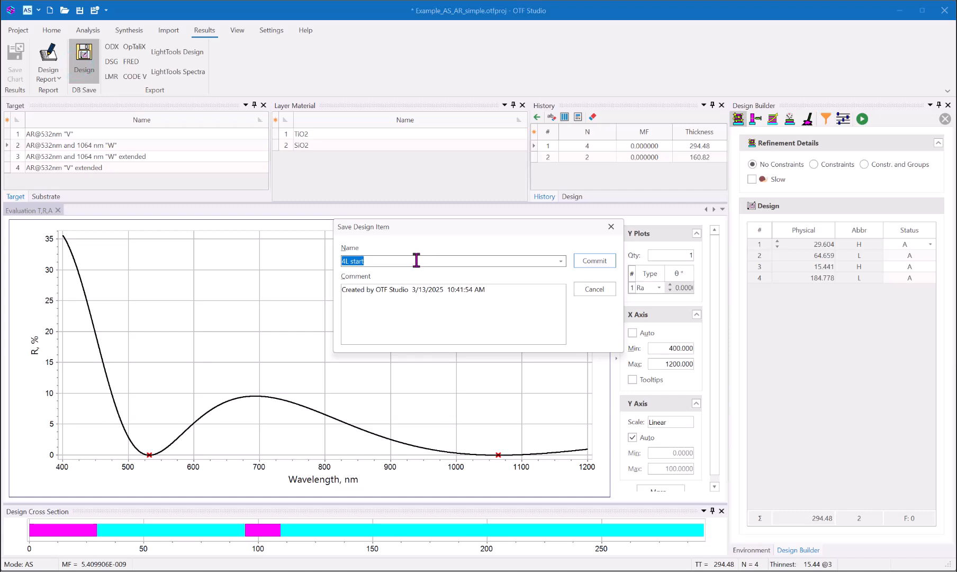
{"action": "type", "text": "4L "}
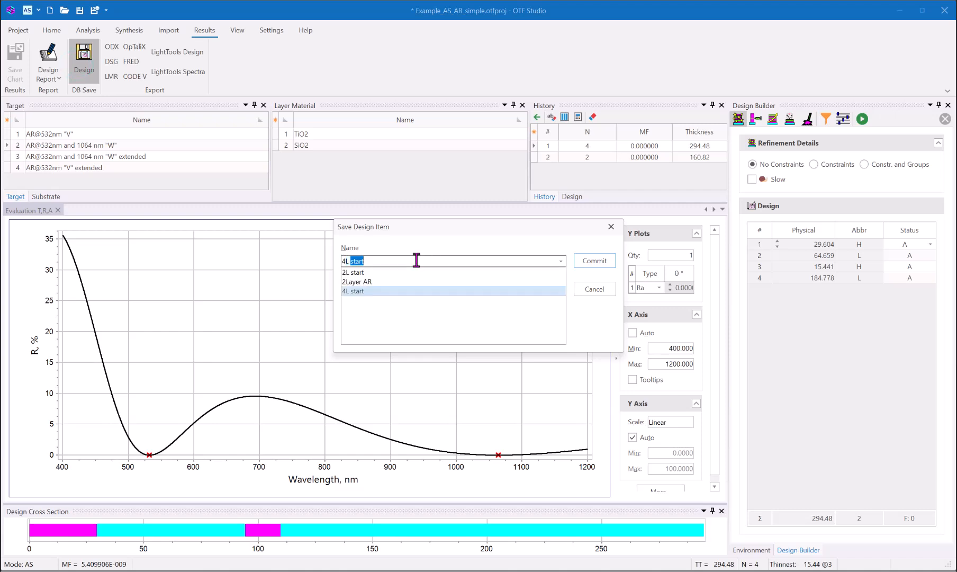
{"action": "type", "text": "AR 532 and 1064"}
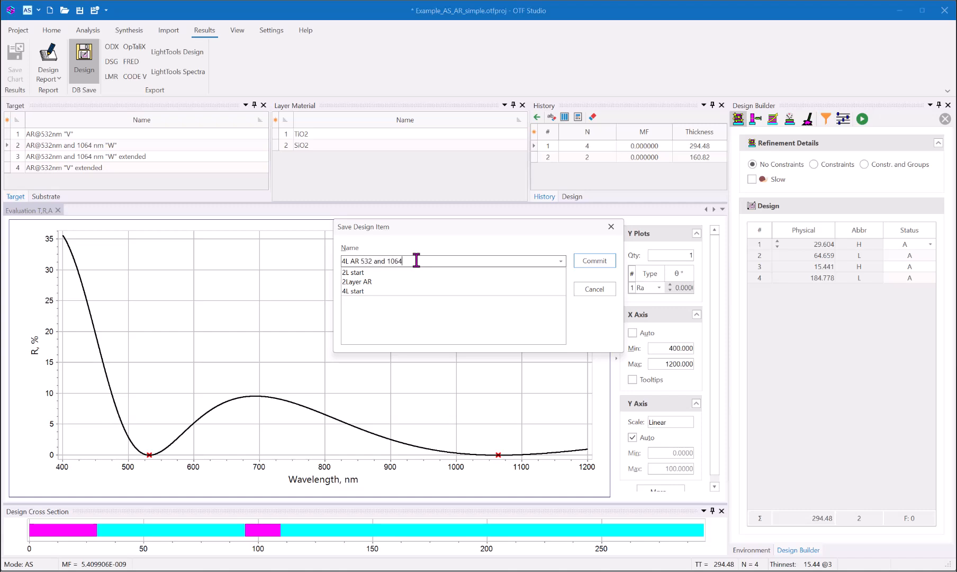
{"action": "left_click", "coordinate": [594, 260]}
{"action": "left_click", "coordinate": [593, 261]}
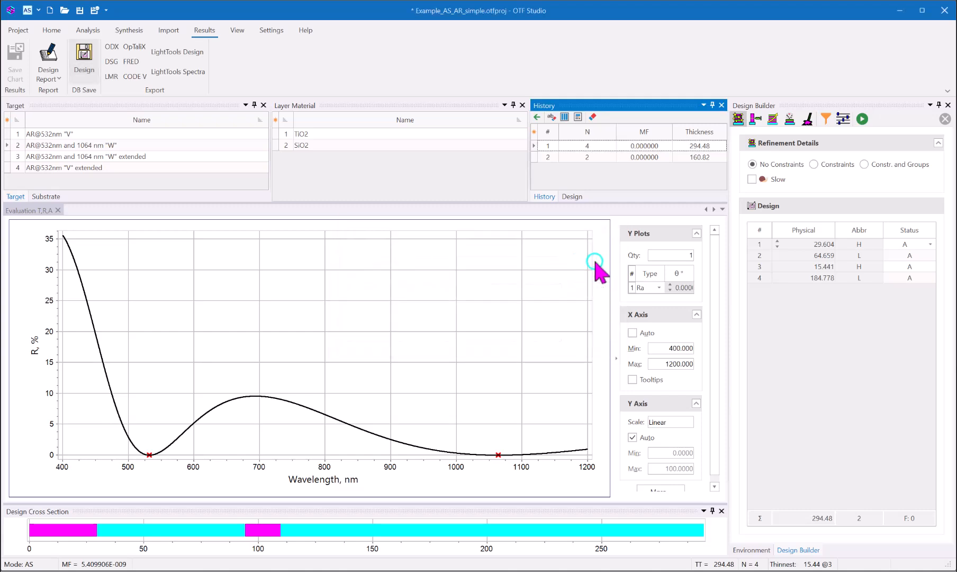
{"action": "left_click", "coordinate": [572, 196]}
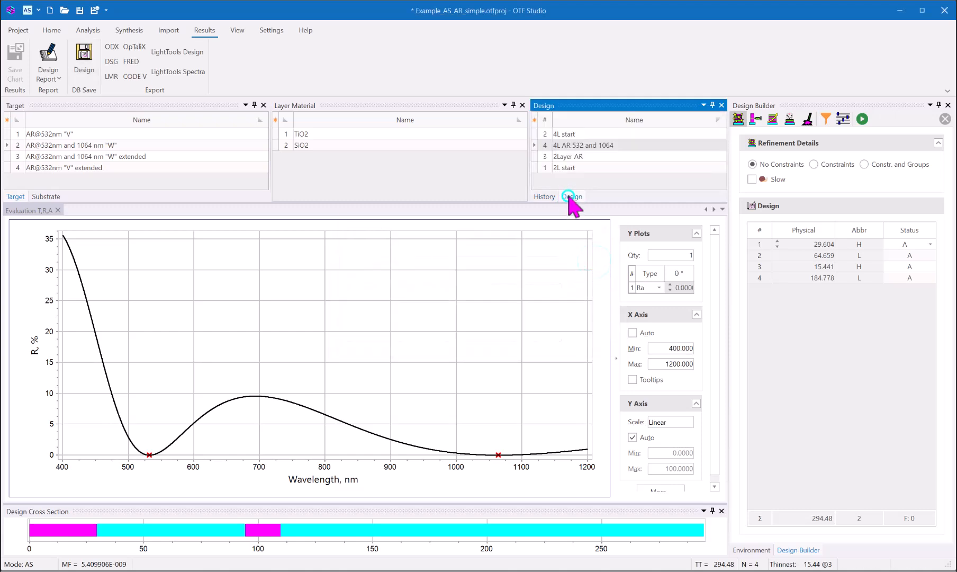
{"action": "left_click", "coordinate": [567, 156]}
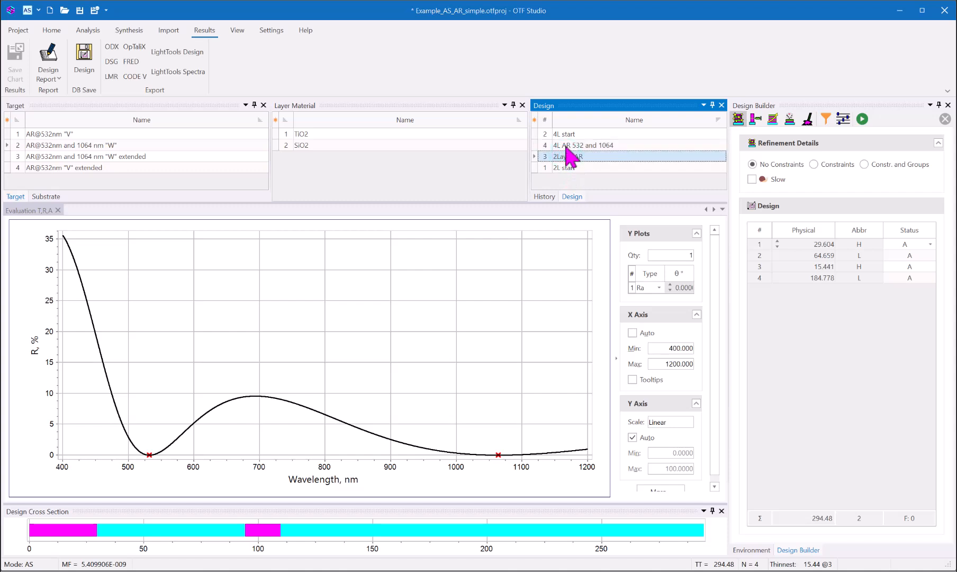
{"action": "left_click", "coordinate": [565, 145]}
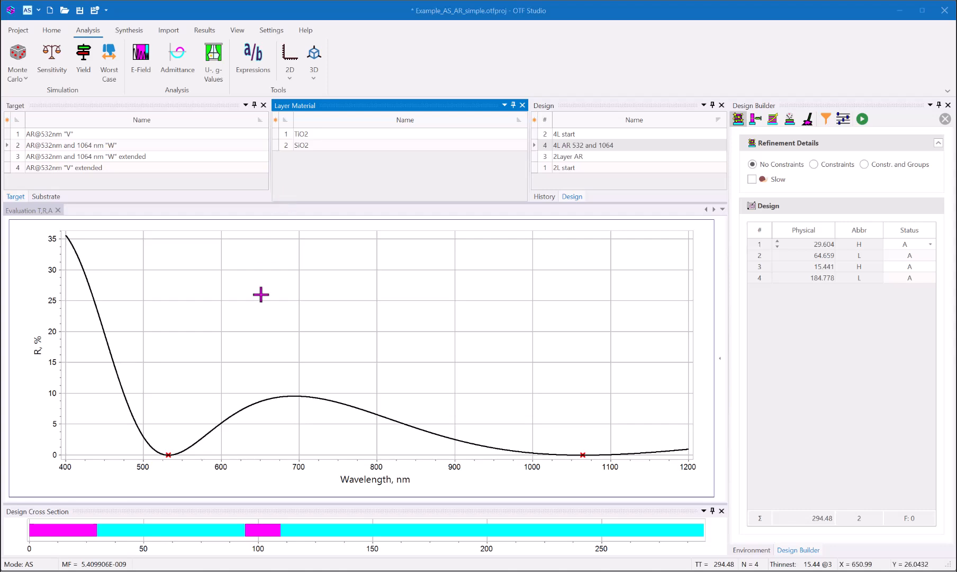
Create an admittance diagram of the four-layer design and examine the start and end of its curve
{"action": "left_click", "coordinate": [180, 59]}
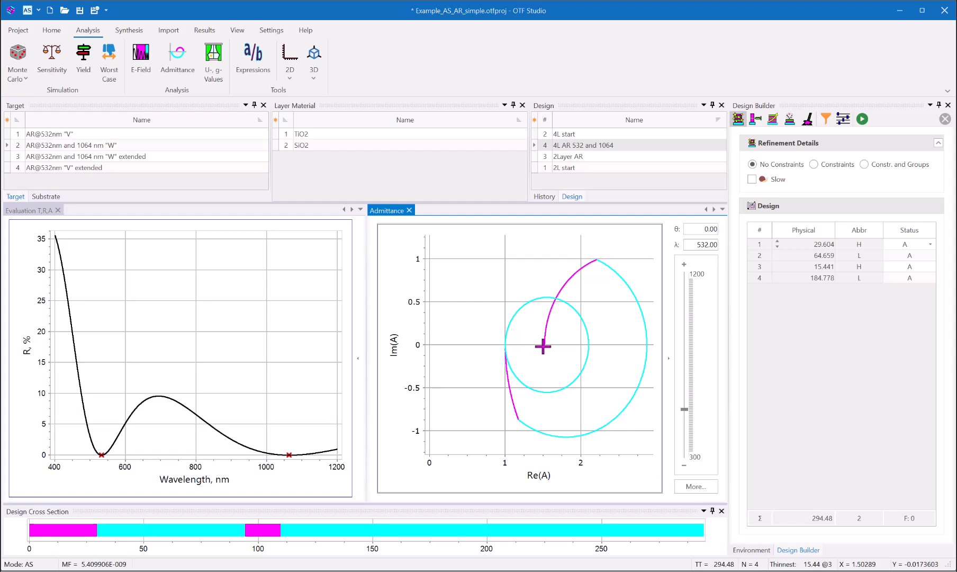
{"action": "mouse_move", "coordinate": [545, 344]}
{"action": "mouse_move", "coordinate": [508, 364]}
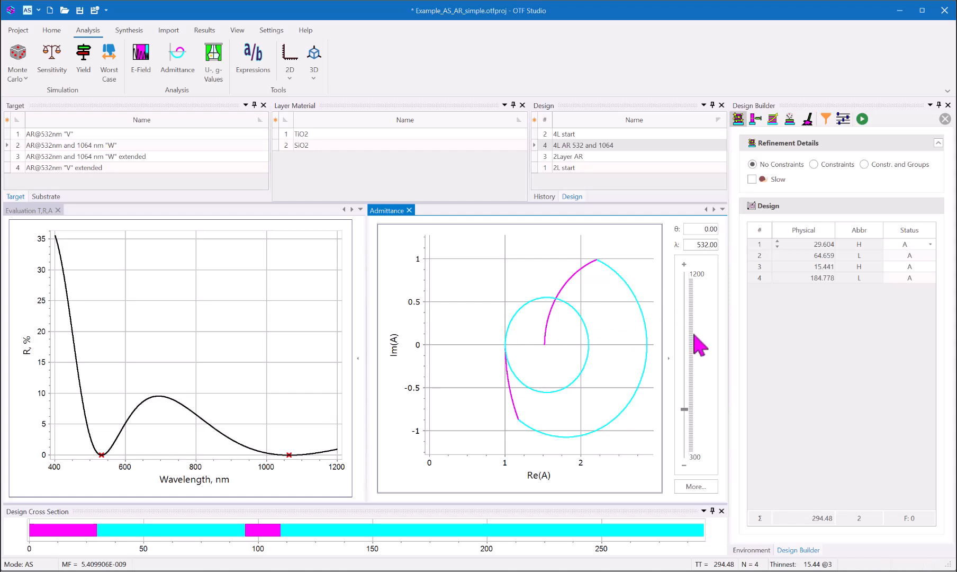
Raise the admittance diagram's wavelength in 20 nm increments to 1060 nm, then set it to 1064 nm and examine the curve's start
{"action": "left_click", "coordinate": [683, 264]}
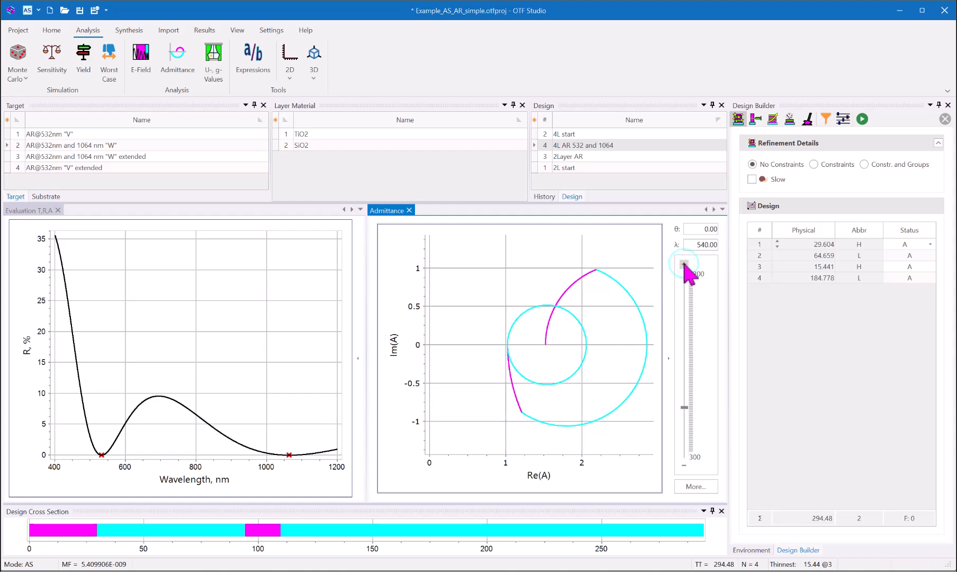
{"action": "left_click", "coordinate": [684, 263]}
{"action": "left_click", "coordinate": [684, 264]}
{"action": "left_click", "coordinate": [683, 264]}
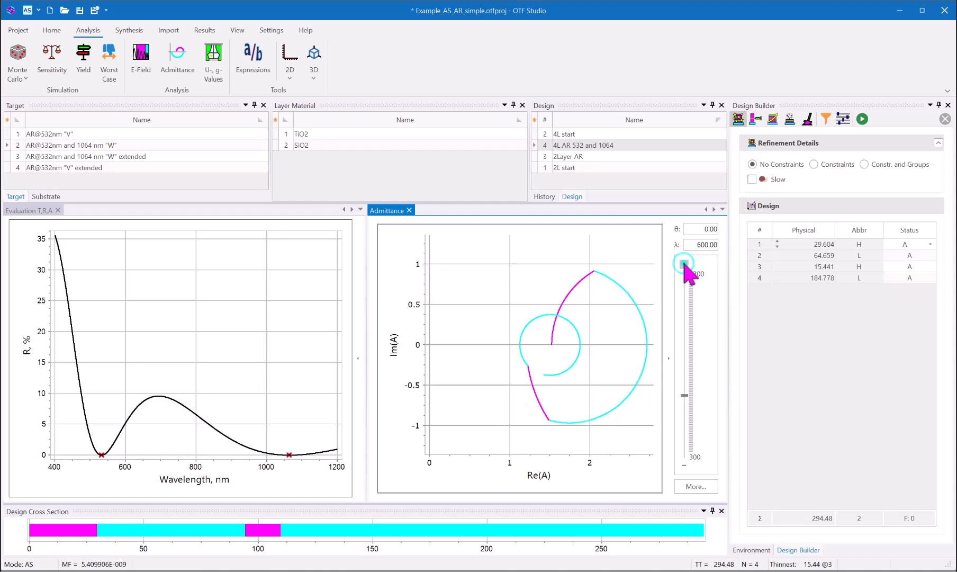
{"action": "left_click", "coordinate": [683, 264]}
{"action": "left_click", "coordinate": [683, 264]}
{"action": "left_click", "coordinate": [684, 263]}
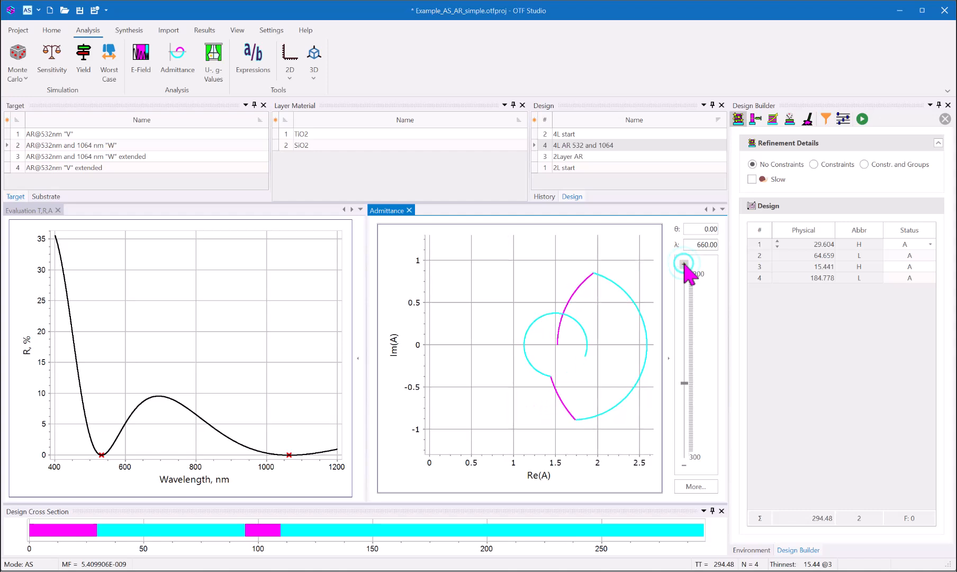
{"action": "left_click", "coordinate": [684, 264]}
{"action": "left_click", "coordinate": [683, 264]}
{"action": "left_click", "coordinate": [683, 263]}
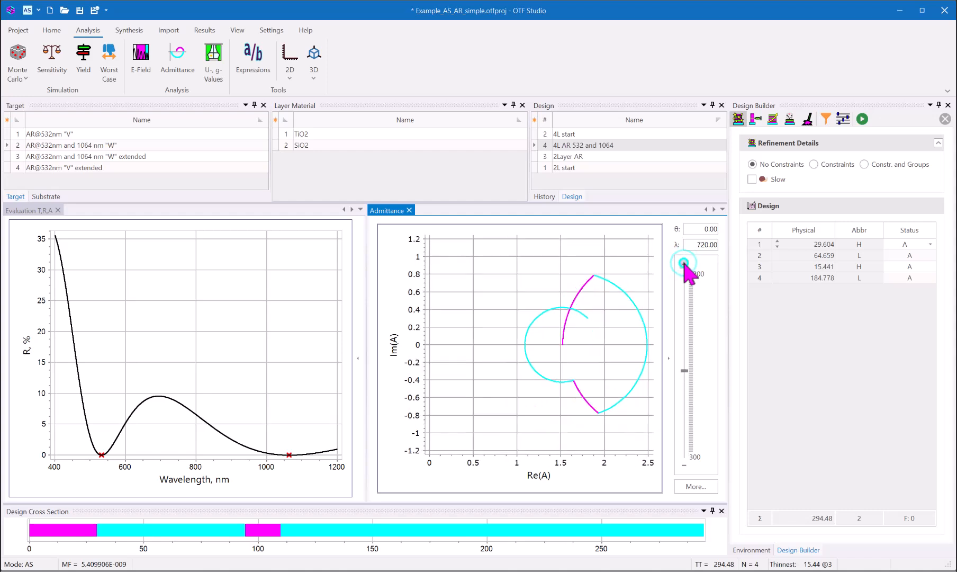
{"action": "left_click", "coordinate": [684, 264]}
{"action": "left_click", "coordinate": [683, 264]}
{"action": "left_click", "coordinate": [683, 264]}
{"action": "left_click", "coordinate": [684, 264]}
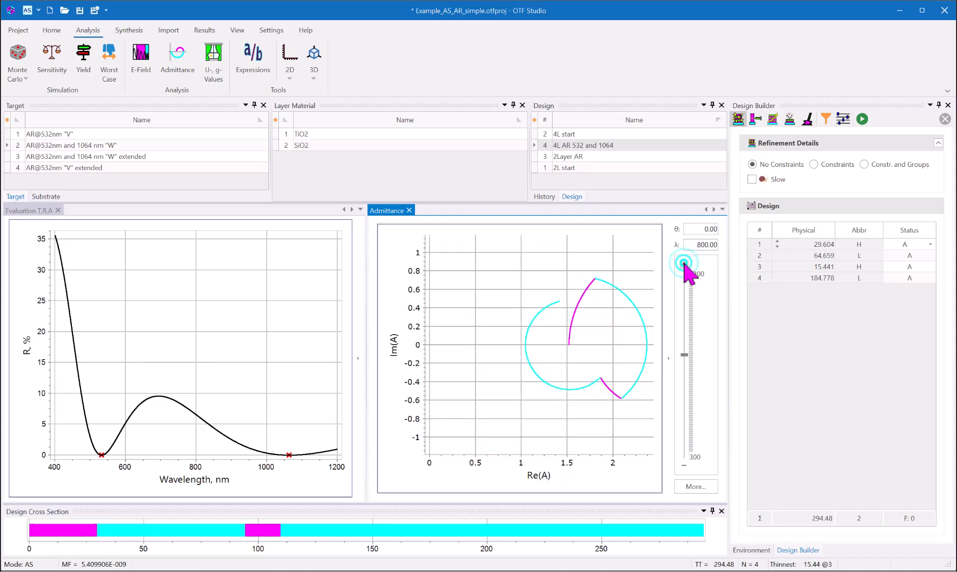
{"action": "left_click", "coordinate": [684, 263]}
{"action": "left_click", "coordinate": [684, 263]}
{"action": "left_click", "coordinate": [683, 263]}
{"action": "left_click", "coordinate": [683, 264]}
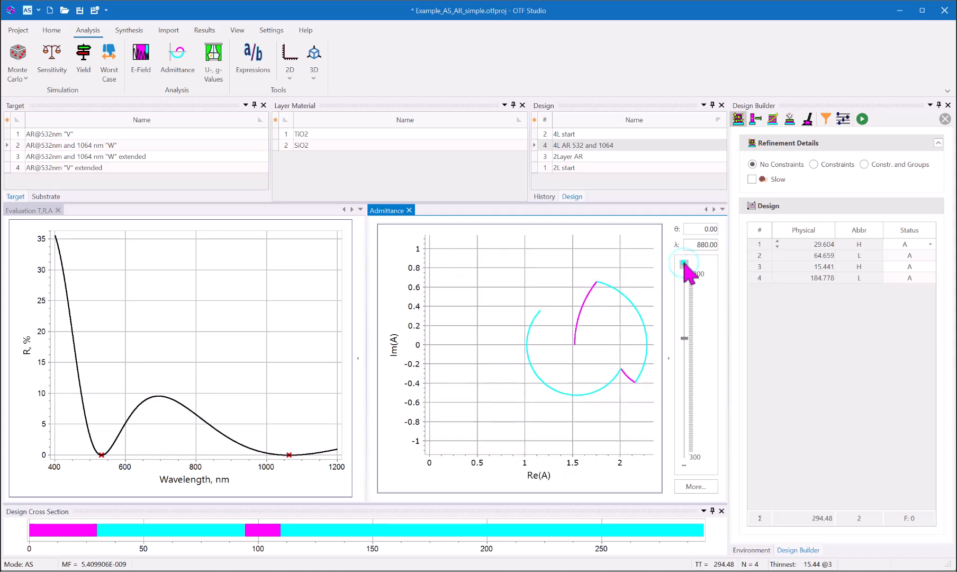
{"action": "left_click", "coordinate": [684, 263]}
{"action": "left_click", "coordinate": [683, 264]}
{"action": "left_click", "coordinate": [683, 264]}
{"action": "left_click", "coordinate": [683, 264]}
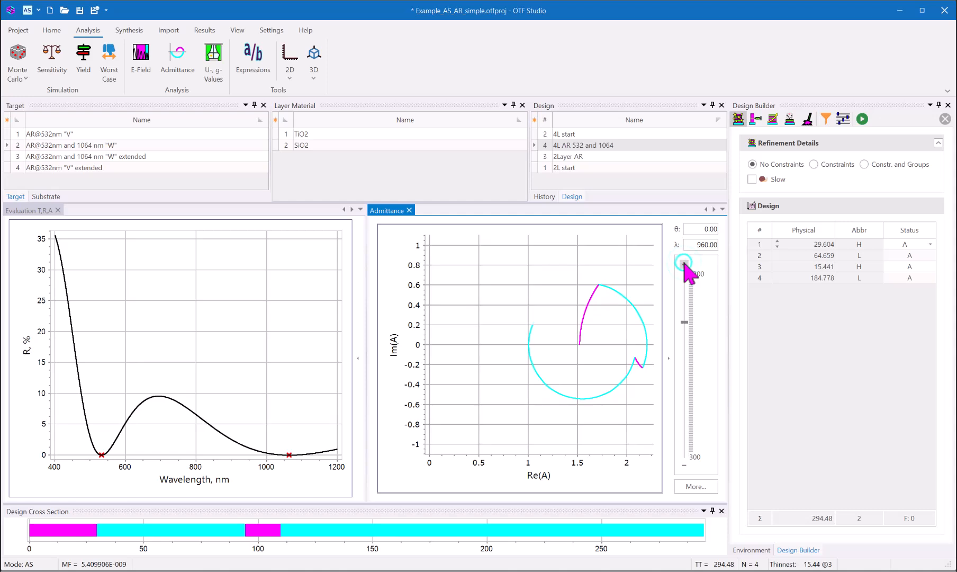
{"action": "left_click", "coordinate": [684, 263]}
{"action": "left_click", "coordinate": [683, 263]}
{"action": "left_click", "coordinate": [683, 263]}
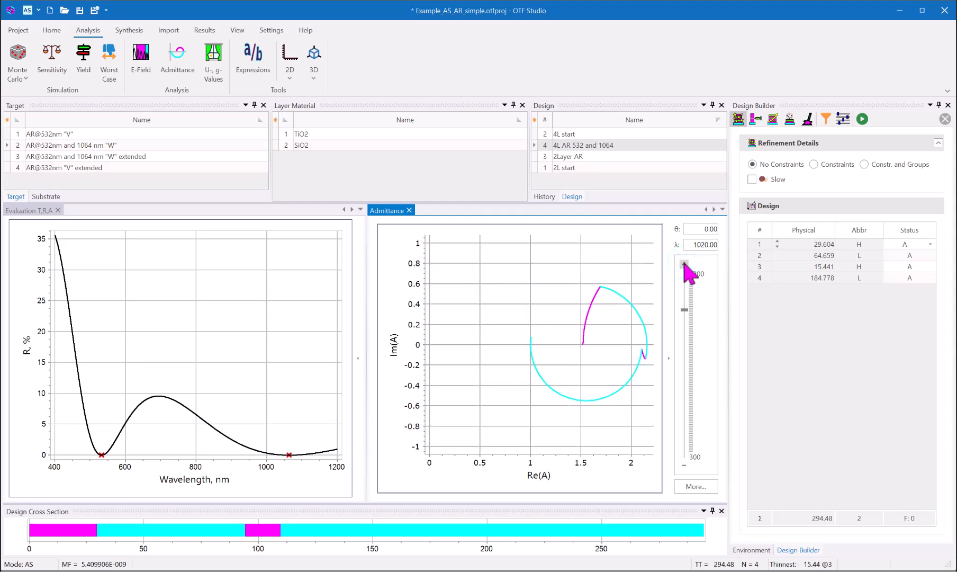
{"action": "left_click", "coordinate": [683, 264]}
{"action": "left_click", "coordinate": [684, 263]}
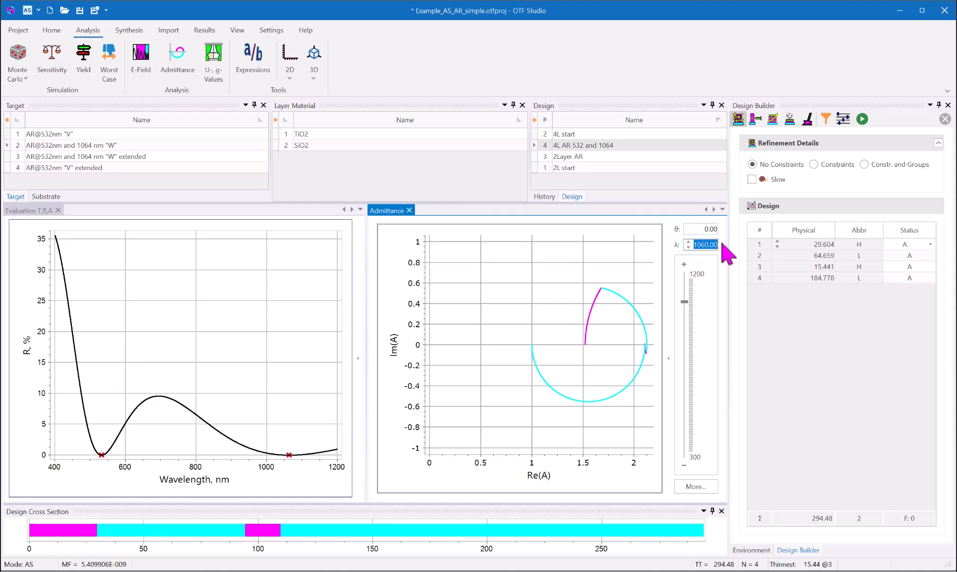
{"action": "type", "text": "1"}
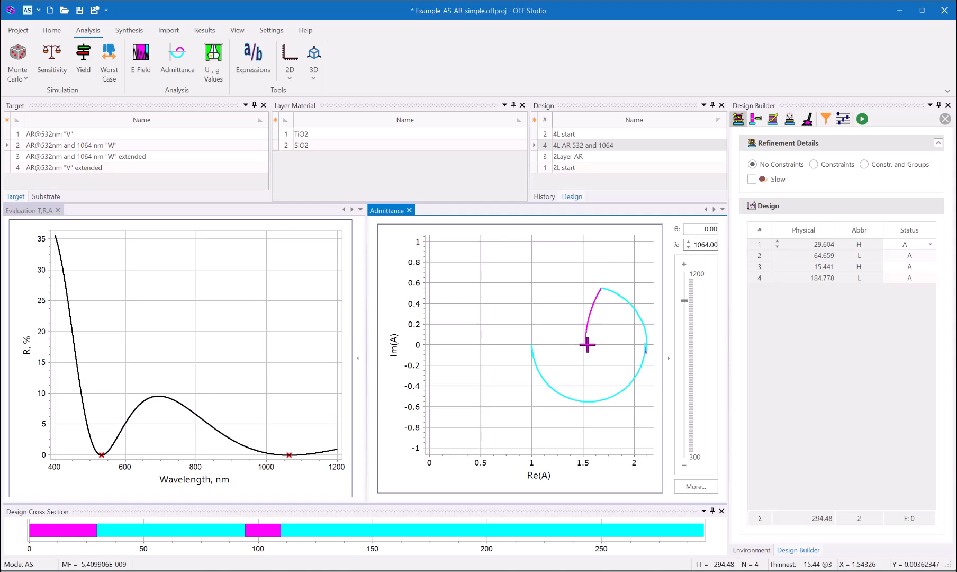
{"action": "mouse_move", "coordinate": [585, 344]}
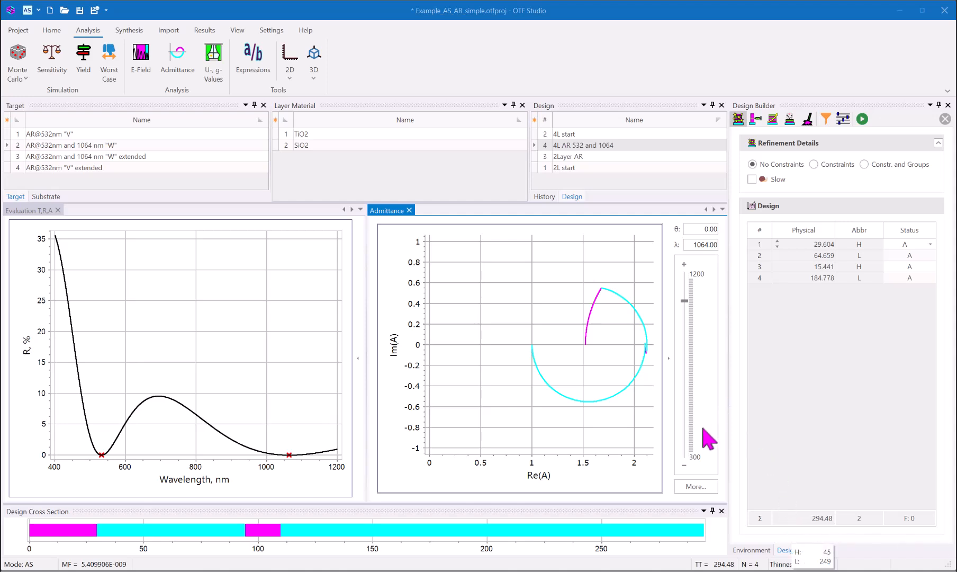
Switch the admittance options to Angle mode with an angle step of 5 degrees
{"action": "left_click", "coordinate": [691, 485]}
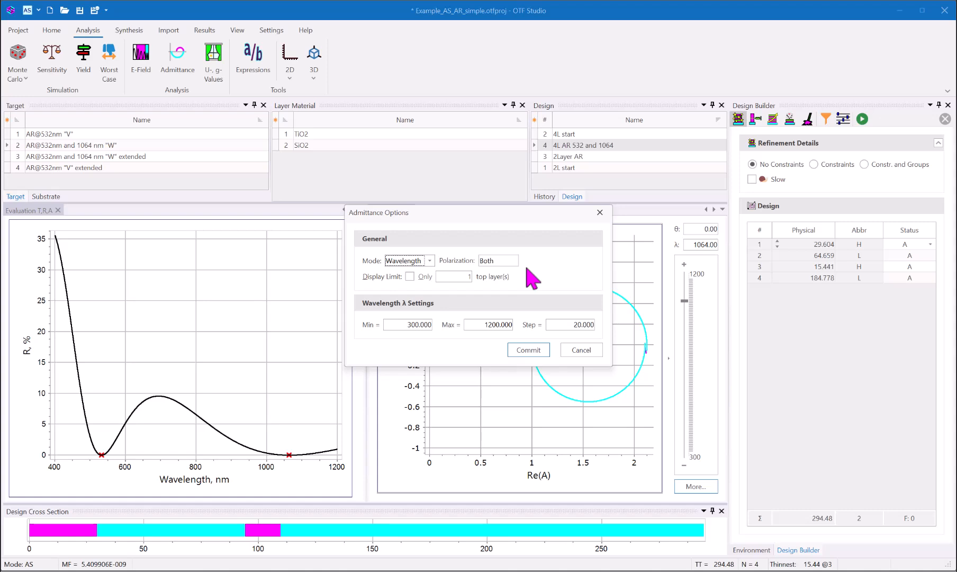
{"action": "left_click", "coordinate": [430, 260]}
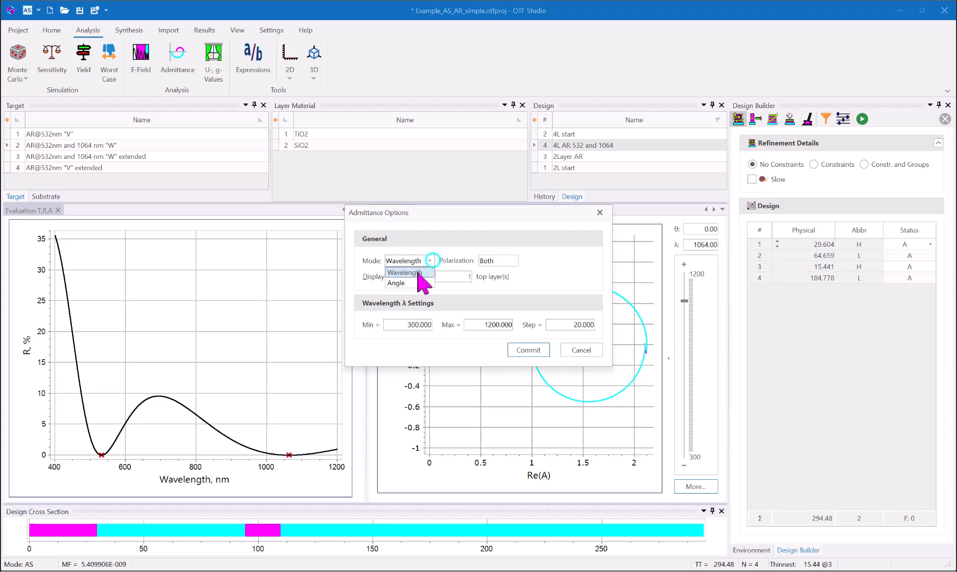
{"action": "left_click", "coordinate": [413, 276]}
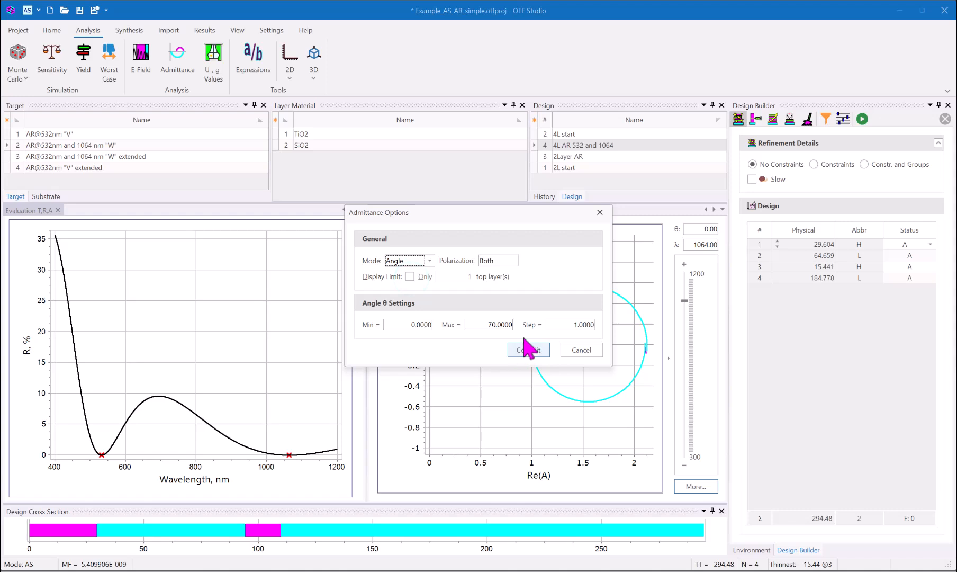
{"action": "left_click", "coordinate": [573, 324]}
{"action": "type", "text": "5"}
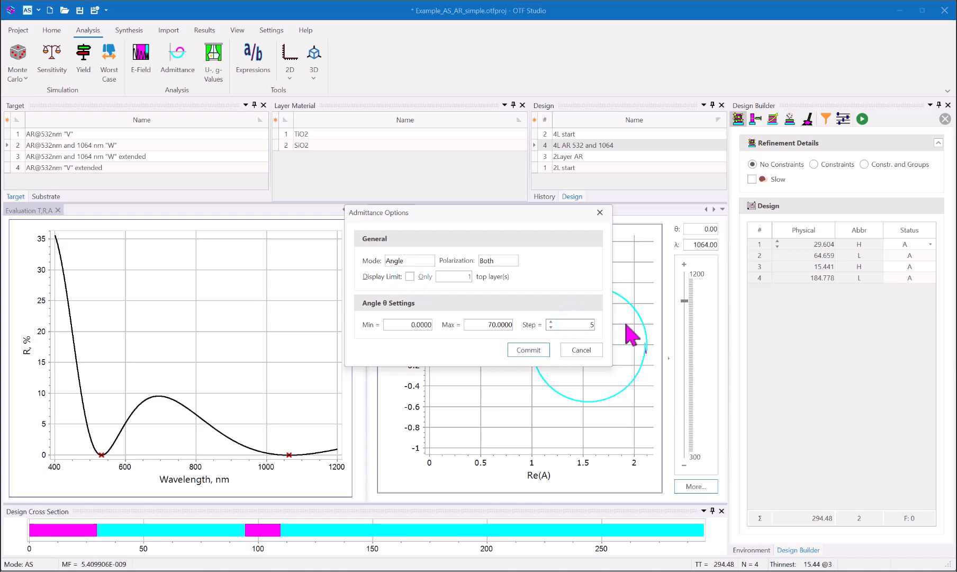
{"action": "left_click", "coordinate": [534, 351]}
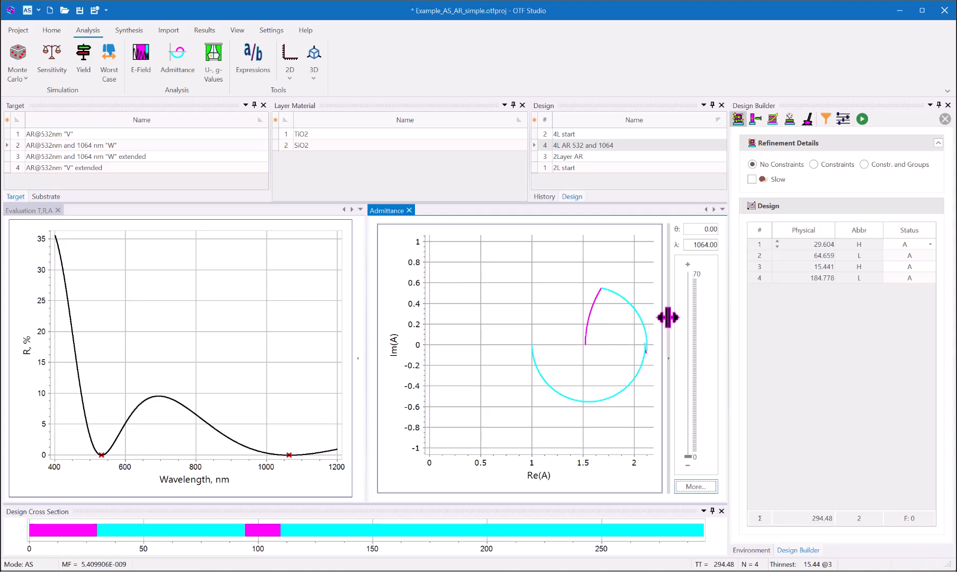
Raise the incidence angle in 5-degree increments up to 70 degrees and examine how the admittance curves split at 1064 nm
{"action": "left_click", "coordinate": [687, 264]}
{"action": "left_click", "coordinate": [687, 264]}
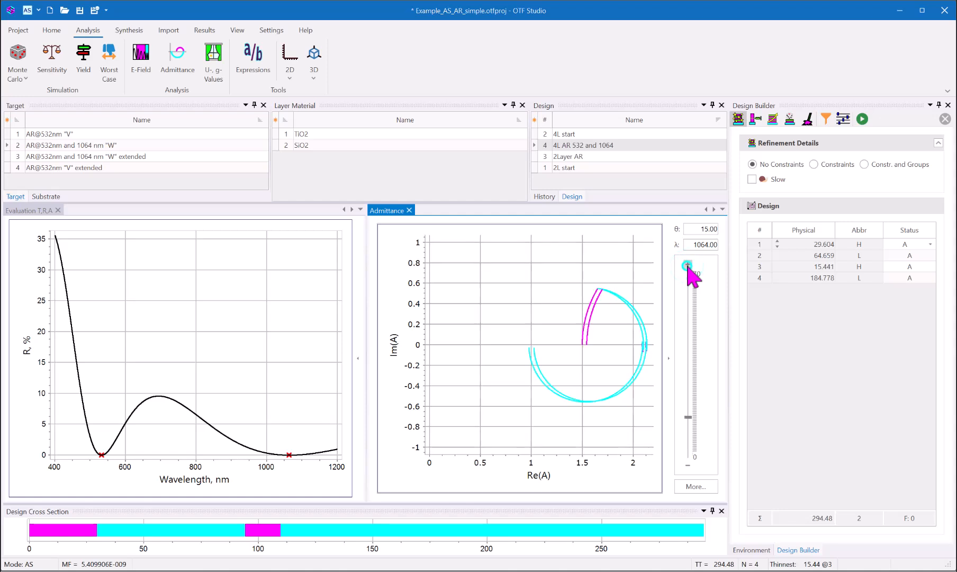
{"action": "left_click", "coordinate": [688, 264]}
{"action": "left_click", "coordinate": [687, 264]}
{"action": "left_click", "coordinate": [687, 264]}
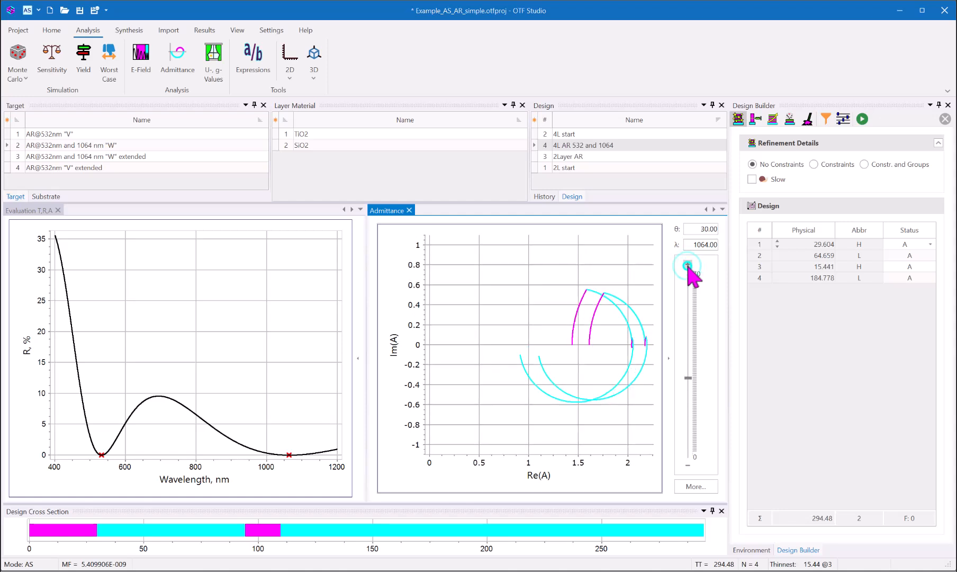
{"action": "left_click", "coordinate": [688, 264]}
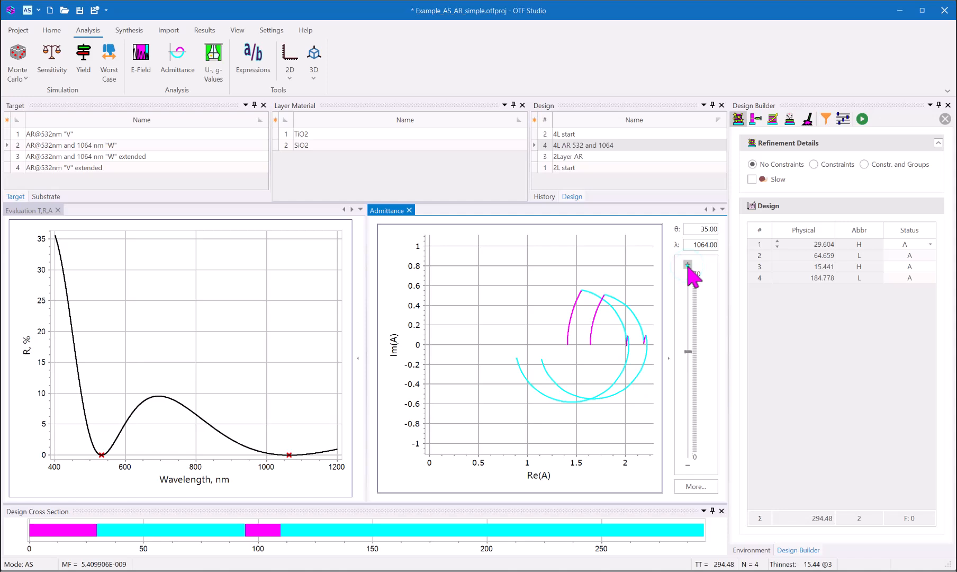
{"action": "left_click", "coordinate": [688, 264]}
{"action": "left_click", "coordinate": [687, 264]}
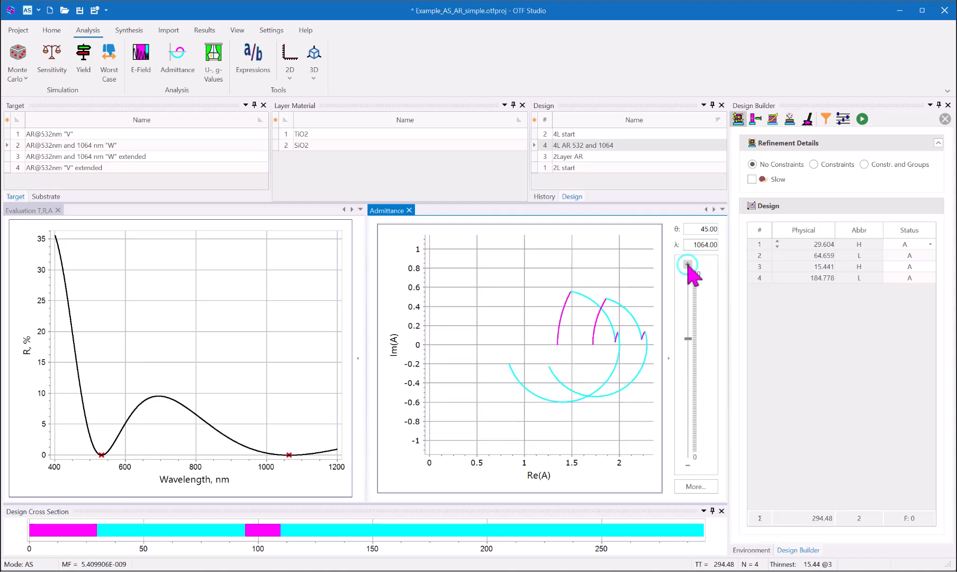
{"action": "left_click", "coordinate": [687, 264]}
{"action": "left_click", "coordinate": [688, 264]}
{"action": "left_click", "coordinate": [687, 264]}
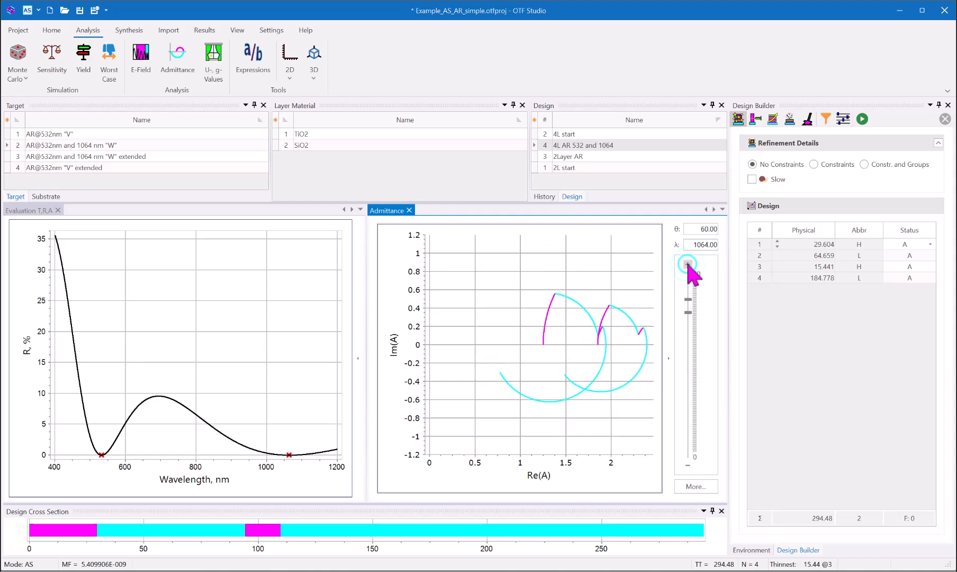
{"action": "left_click", "coordinate": [688, 264]}
{"action": "left_click", "coordinate": [687, 264]}
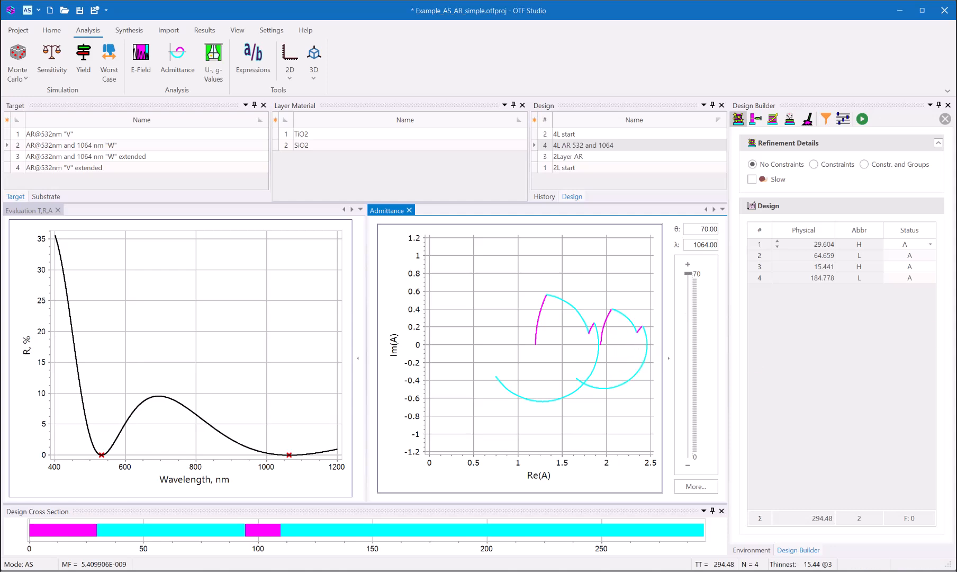
{"action": "scroll", "coordinate": [558, 402], "scroll_direction": "up", "scroll_amount": 1}
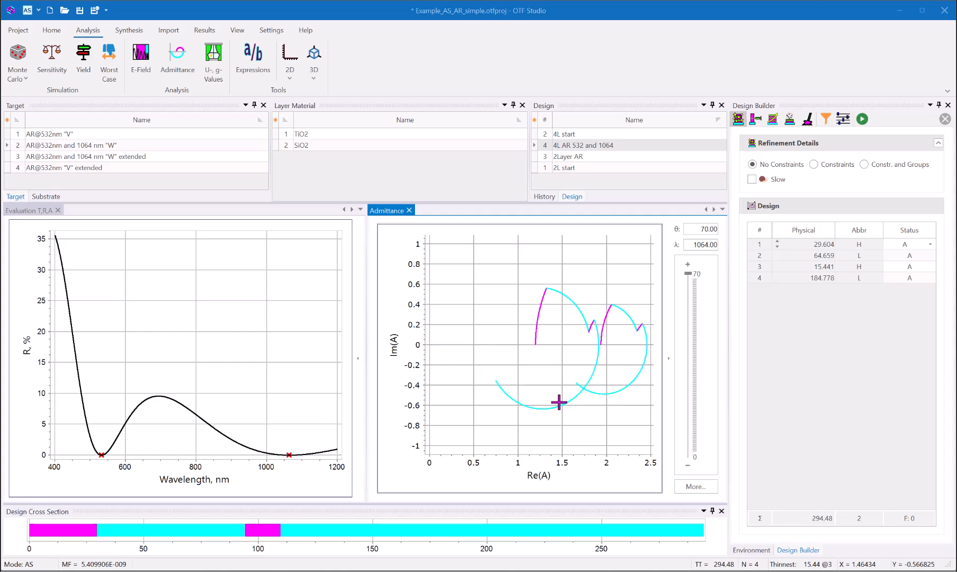
Close the admittance diagram and open an angular evaluation plot for the four-layer design
{"action": "left_click", "coordinate": [409, 210]}
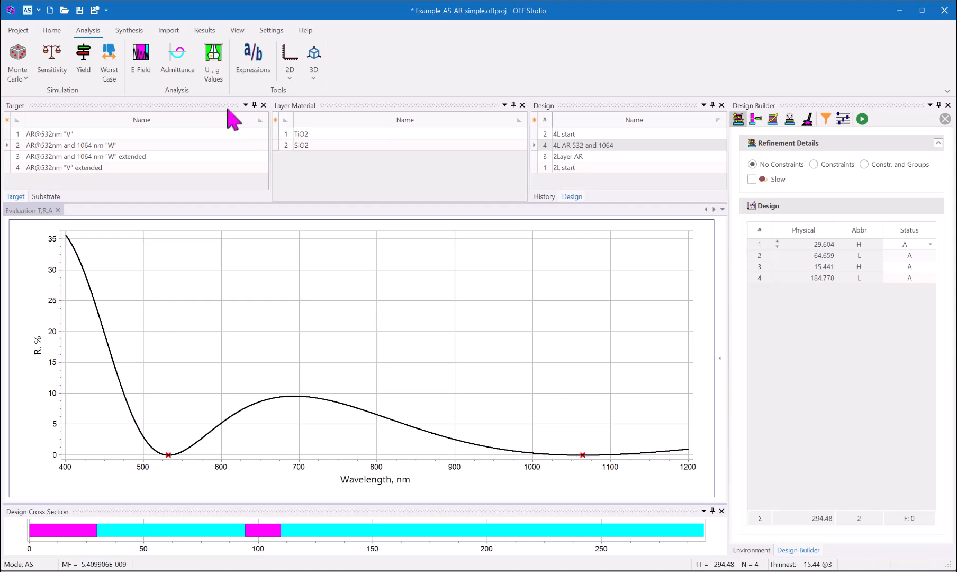
{"action": "left_click", "coordinate": [237, 31]}
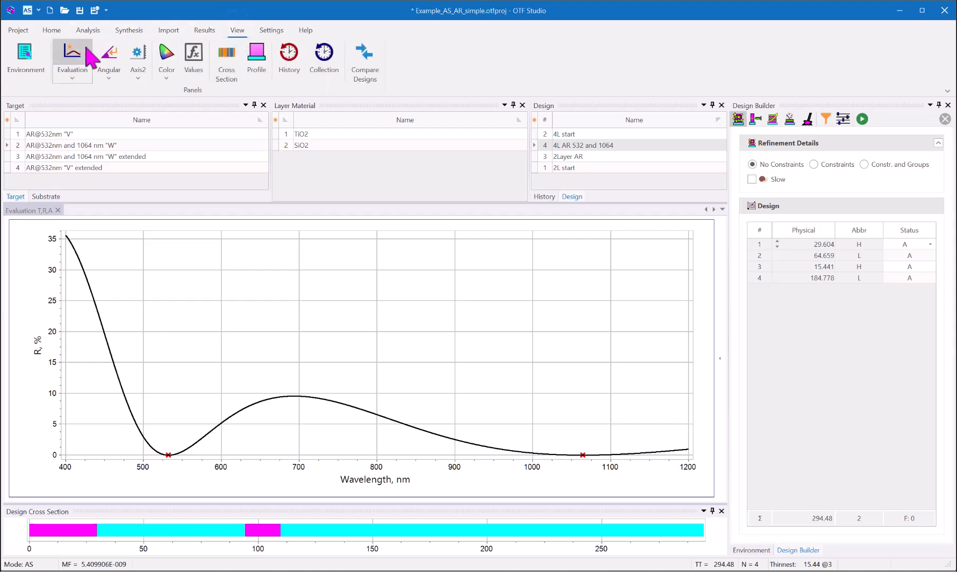
{"action": "left_click", "coordinate": [114, 52]}
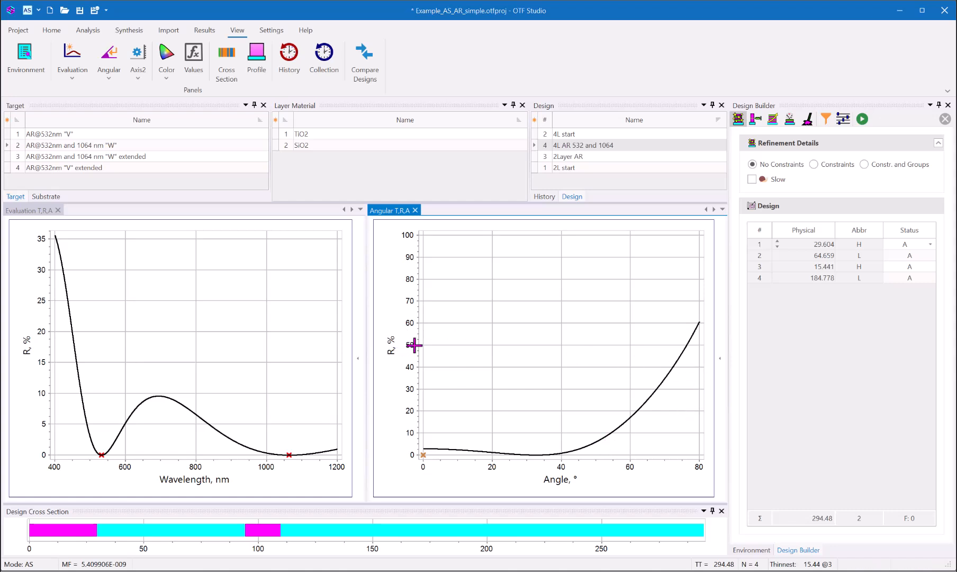
Show the angular plot's settings and set its curve to average reflectance (Ra) at 532 nm
{"action": "left_click_drag", "start_coordinate": [719, 360], "coordinate": [720, 360]}
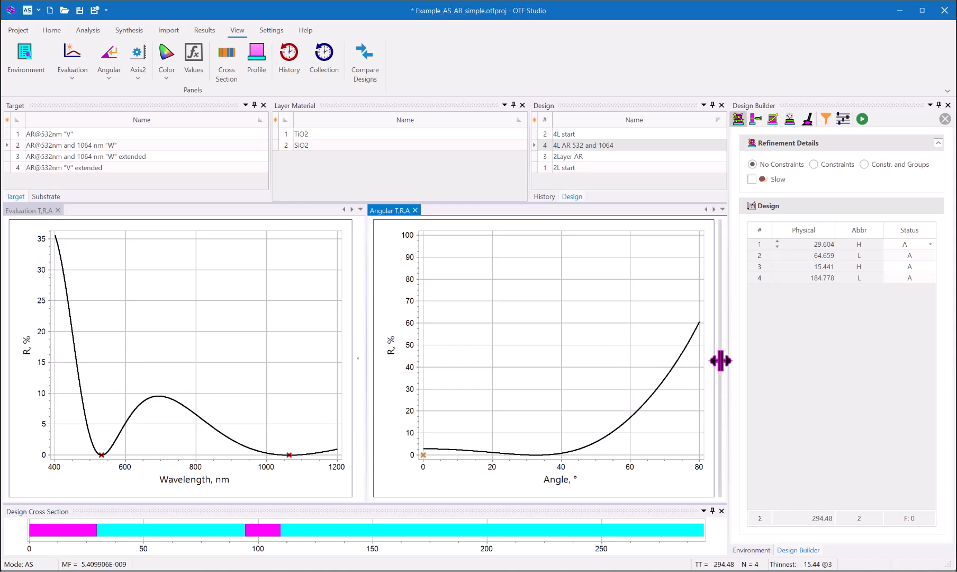
{"action": "left_click", "coordinate": [720, 360]}
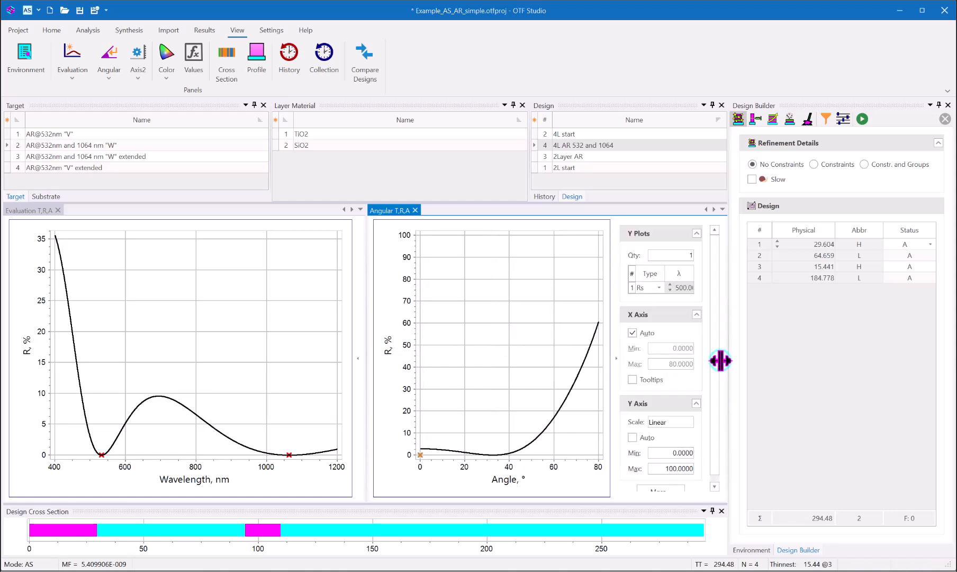
{"action": "left_click", "coordinate": [657, 289]}
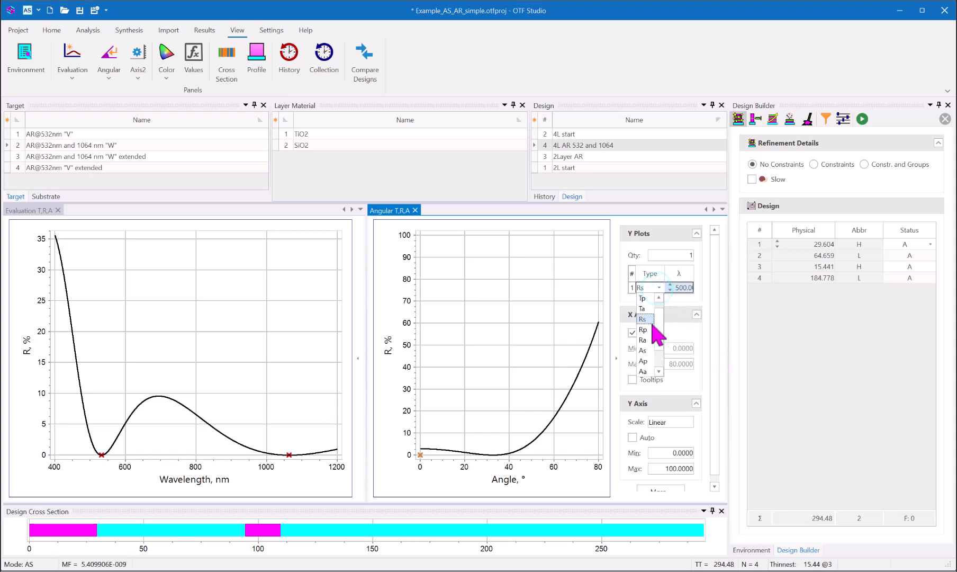
{"action": "left_click", "coordinate": [642, 340]}
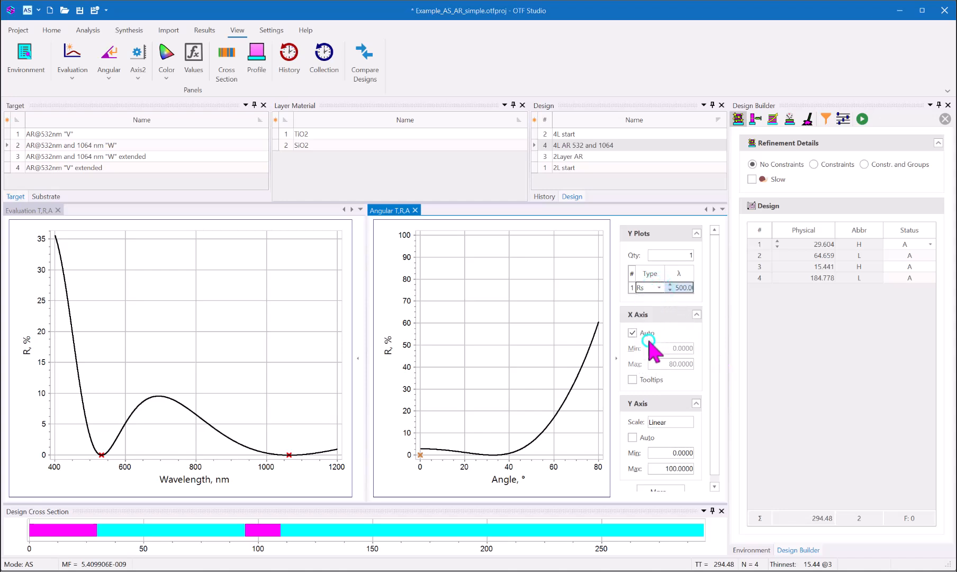
{"action": "left_click", "coordinate": [678, 289]}
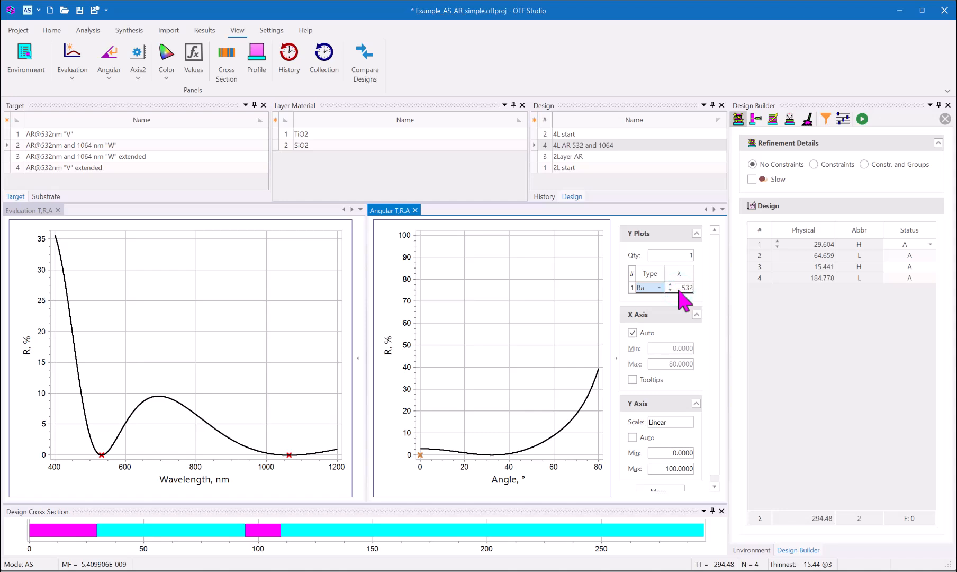
Increase the angular plot to two curves and set the second Ra curve's wavelength to 1064 nm
{"action": "left_click", "coordinate": [653, 253]}
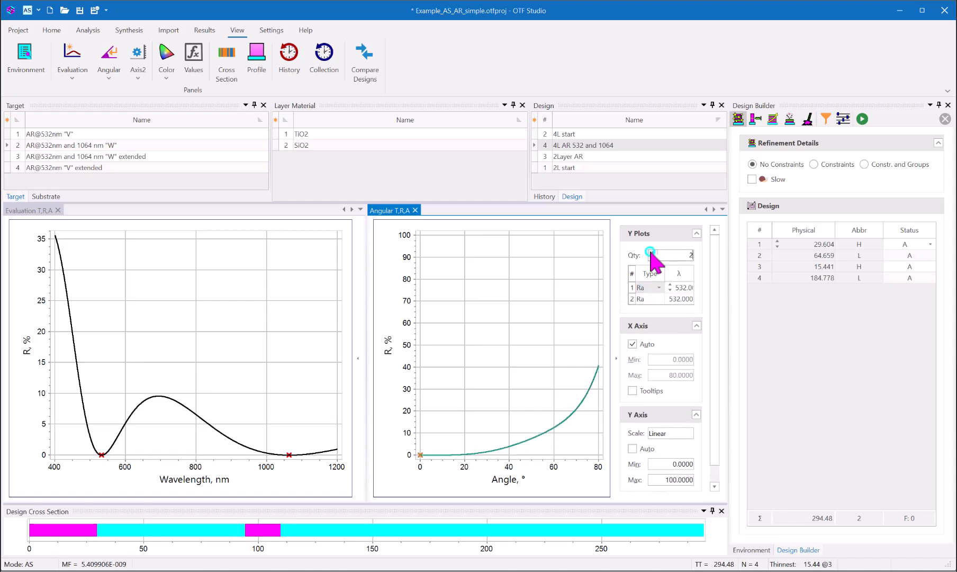
{"action": "left_click", "coordinate": [652, 258]}
{"action": "left_click", "coordinate": [652, 252]}
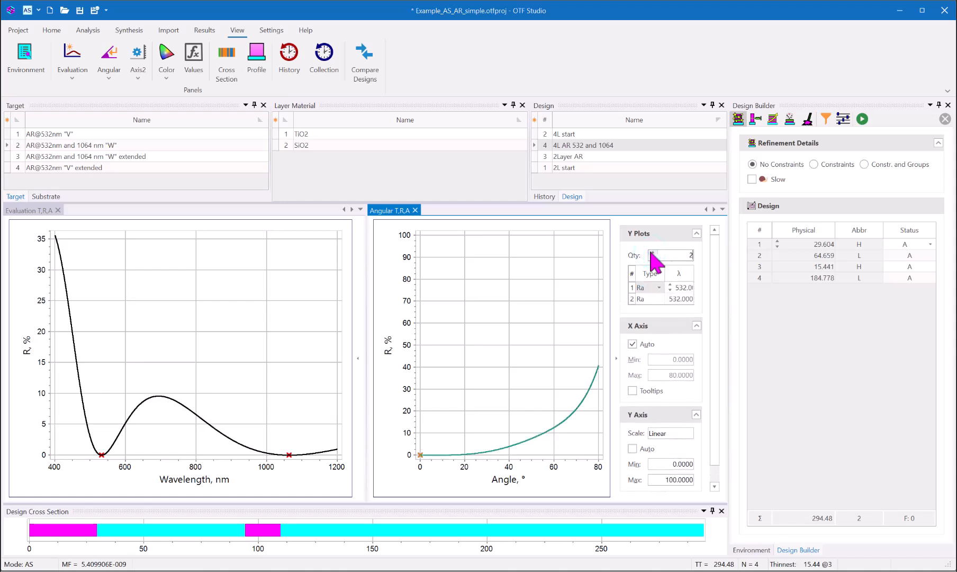
{"action": "left_click", "coordinate": [677, 300]}
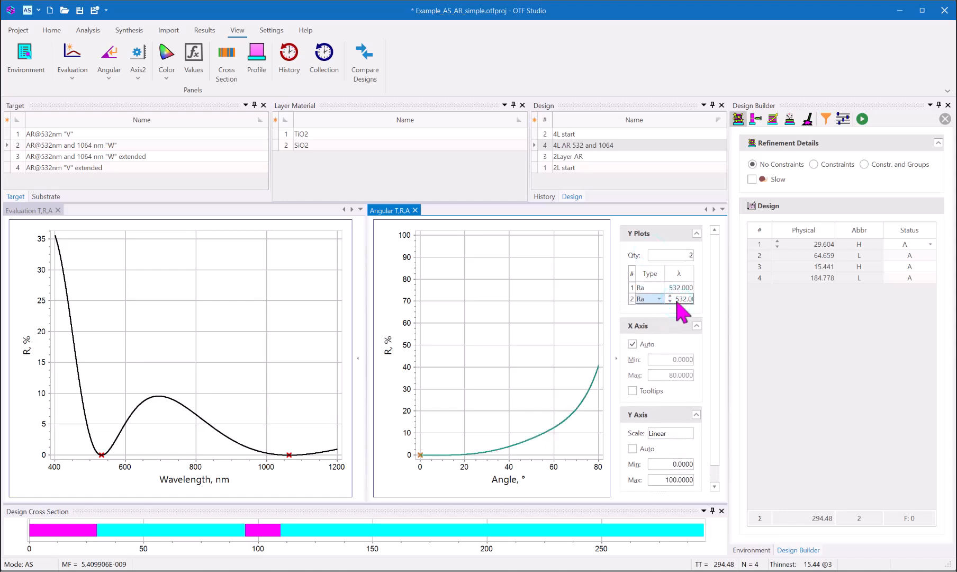
{"action": "double_click", "coordinate": [676, 300]}
{"action": "type", "text": "1064."}
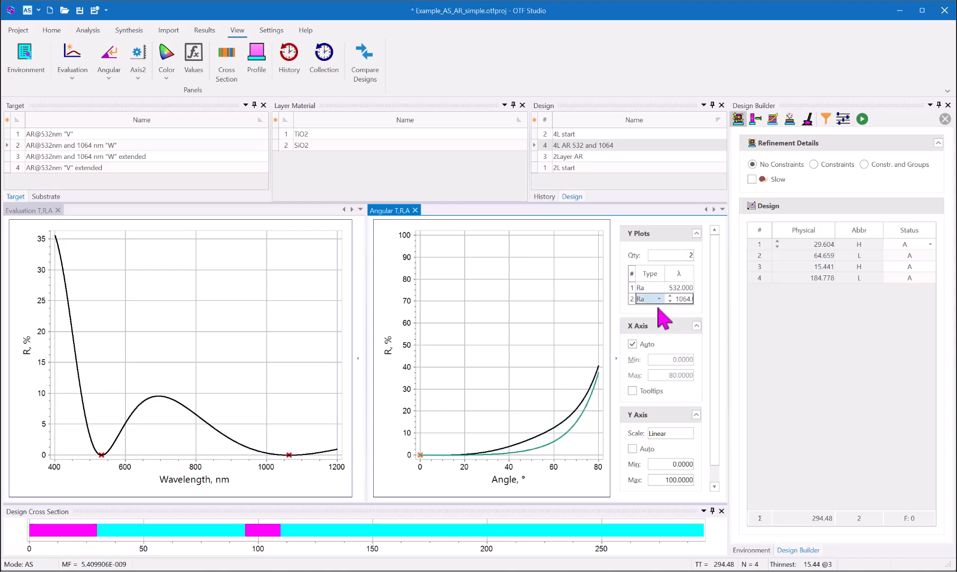
Inspect the low-reflectance region of the angular plot at small incidence angles, and close the plot
{"action": "left_click", "coordinate": [403, 426]}
{"action": "left_click_drag", "start_coordinate": [413, 446], "coordinate": [596, 483]}
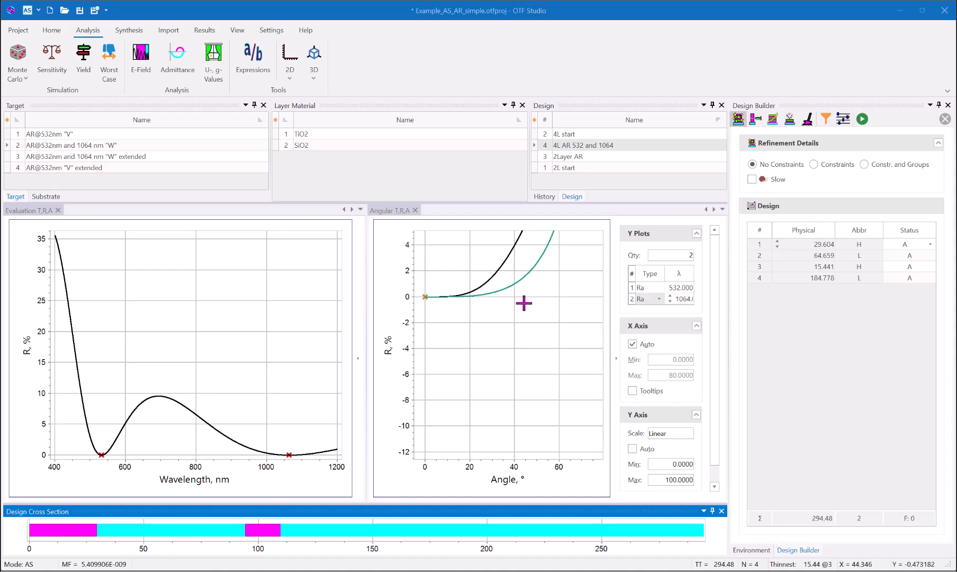
{"action": "left_click", "coordinate": [416, 211]}
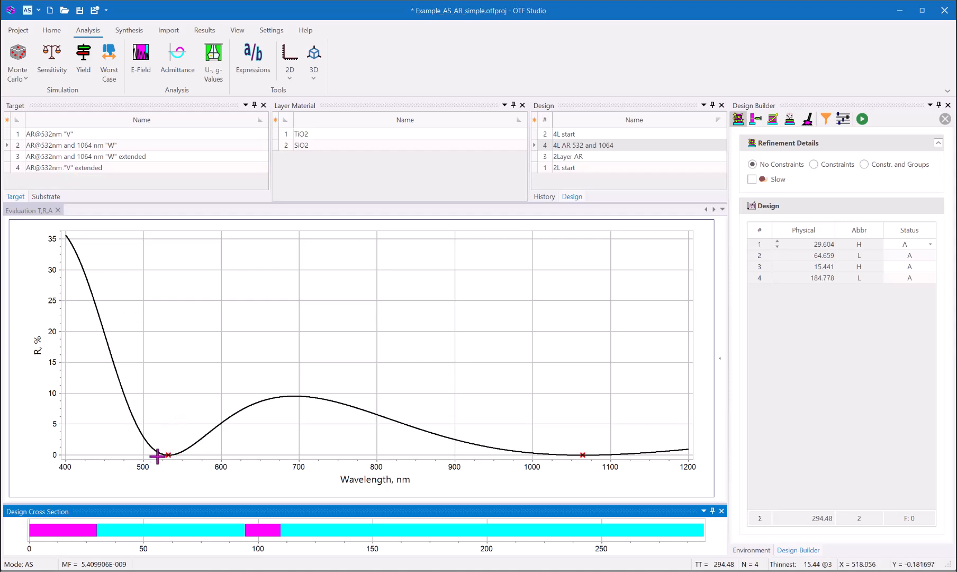
Load the "AR@532nm and 1064 nm "W" extended" target and inspect its points around 532 nm on the reflectance curve
{"action": "left_click", "coordinate": [87, 157]}
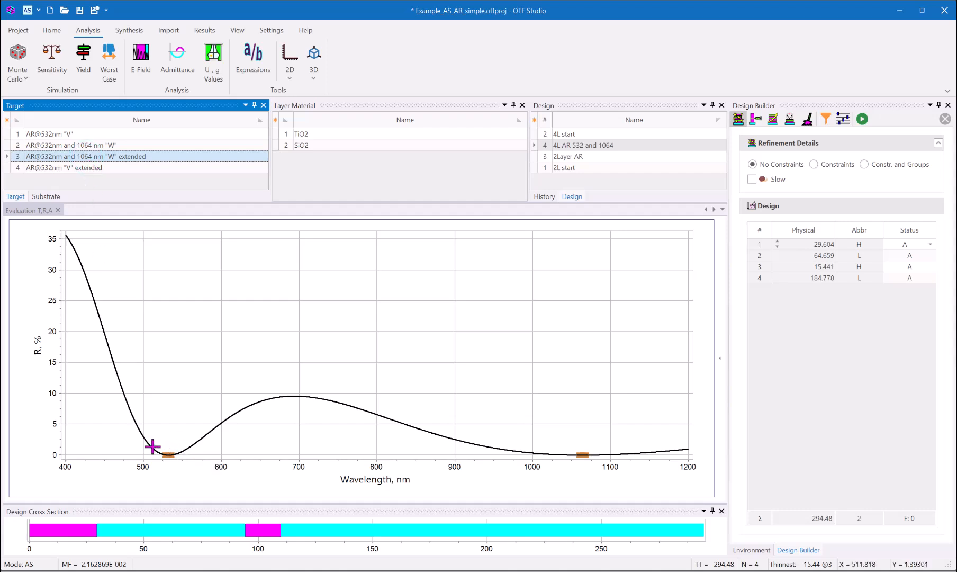
{"action": "left_click_drag", "start_coordinate": [153, 446], "coordinate": [194, 458]}
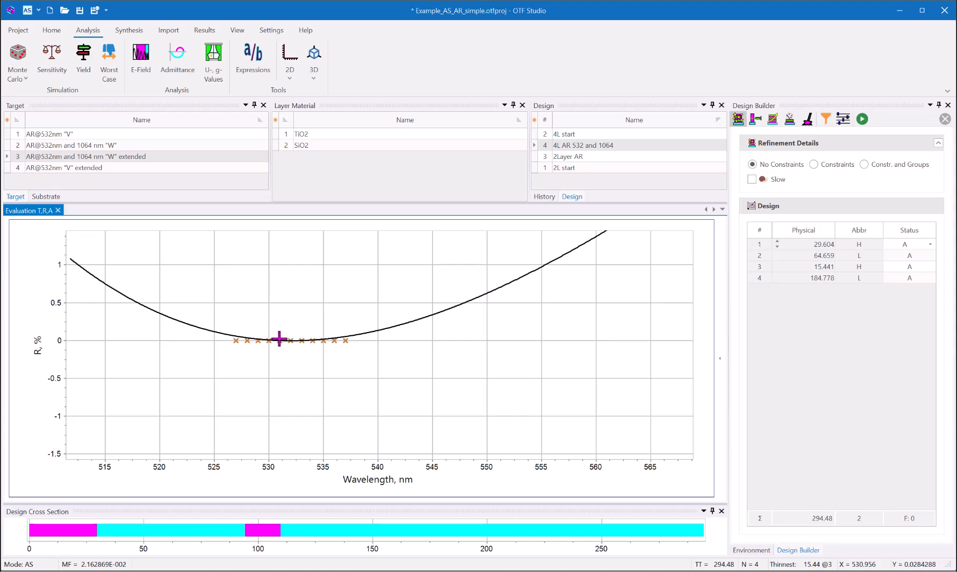
{"action": "left_click_drag", "start_coordinate": [356, 325], "coordinate": [188, 425]}
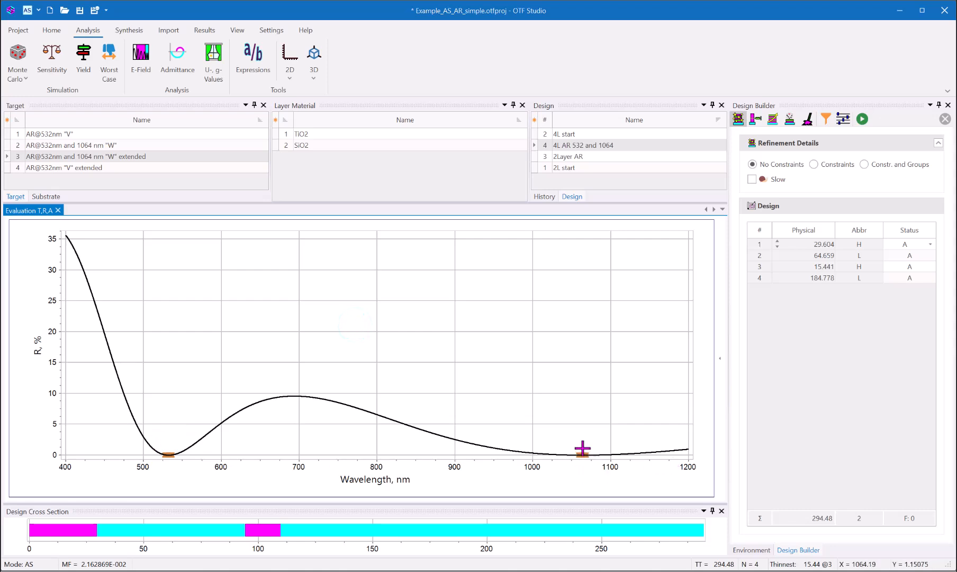
Load the 4L start design and refine it without constraints against the extended "W" target
{"action": "left_click", "coordinate": [579, 134]}
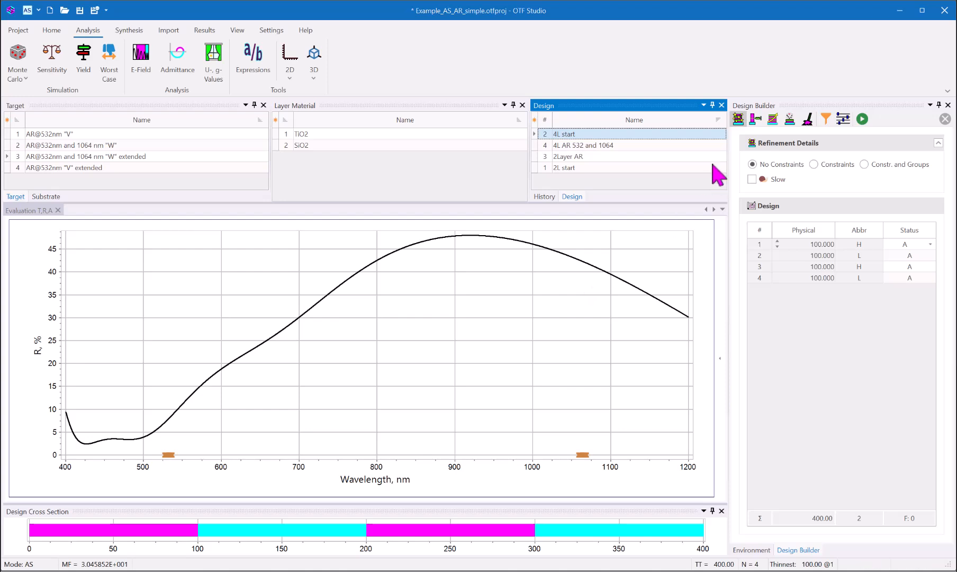
{"action": "left_click", "coordinate": [738, 119]}
{"action": "left_click", "coordinate": [862, 119]}
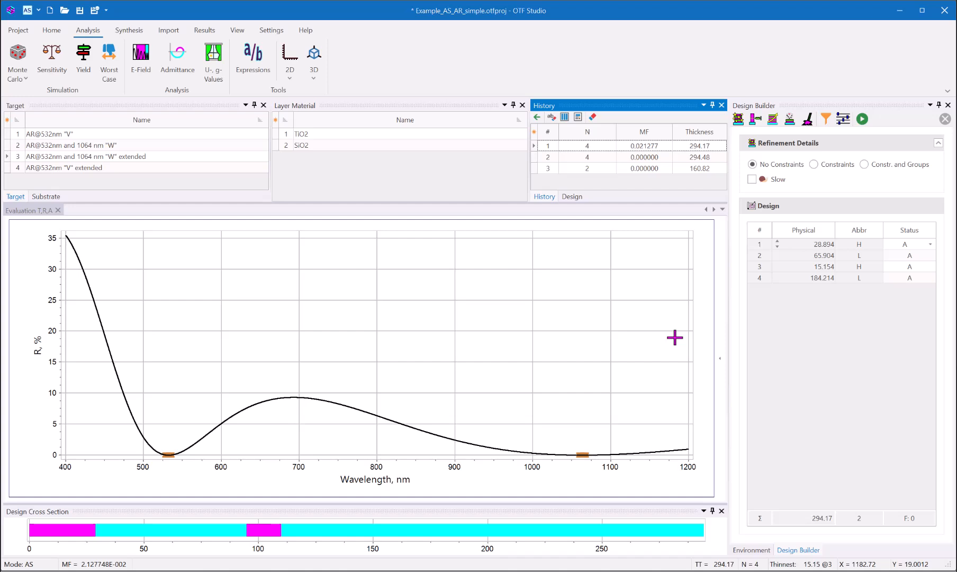
Examine the refined design's reflectance close up around 532 nm and 1064 nm, restoring the full spectral view each time
{"action": "left_click_drag", "start_coordinate": [139, 446], "coordinate": [190, 459]}
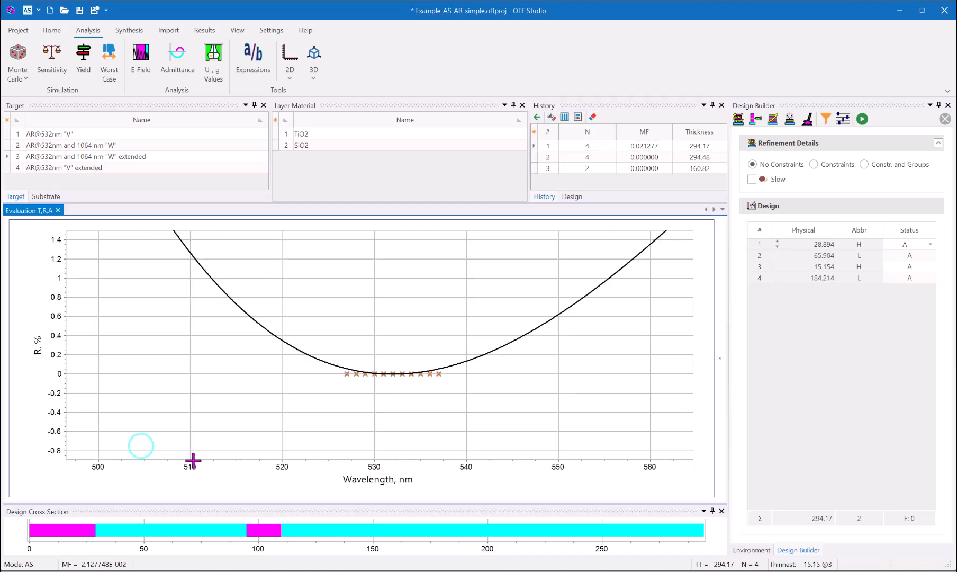
{"action": "double_click", "coordinate": [506, 338]}
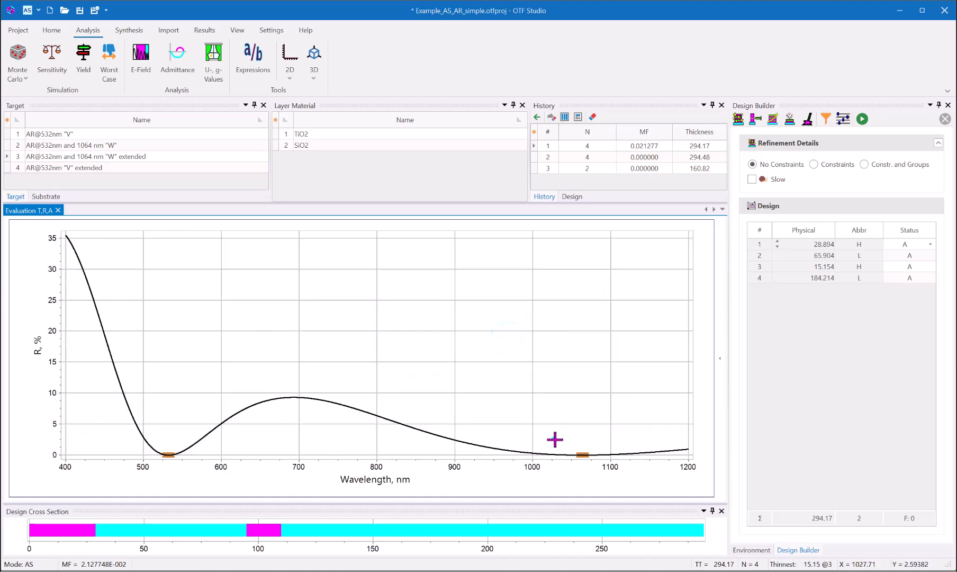
{"action": "left_click_drag", "start_coordinate": [554, 439], "coordinate": [611, 466]}
{"action": "left_click_drag", "start_coordinate": [478, 305], "coordinate": [371, 380]}
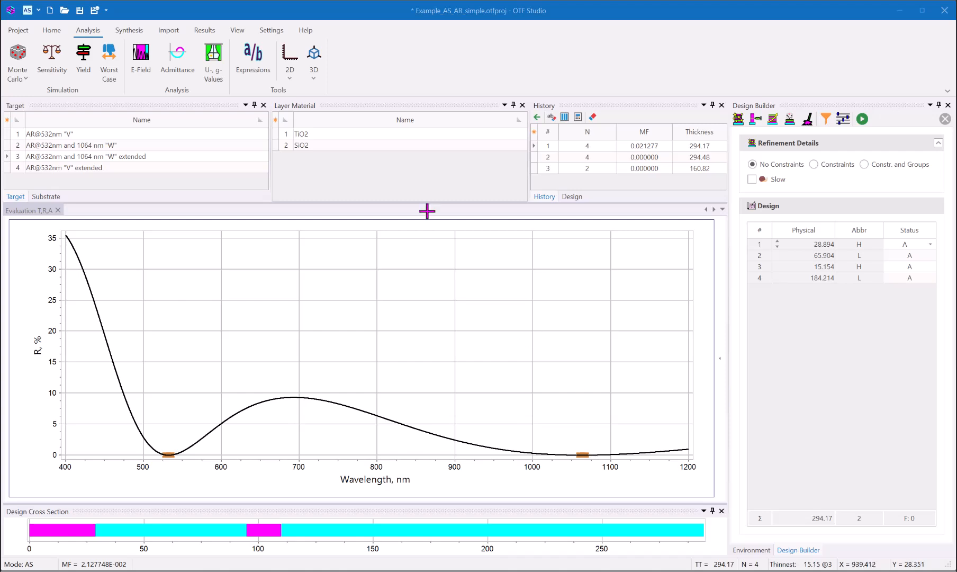
Create a 2D plot of reflectance against coating coordinate at 532 nm, using only average (A) polarization
{"action": "left_click", "coordinate": [291, 81]}
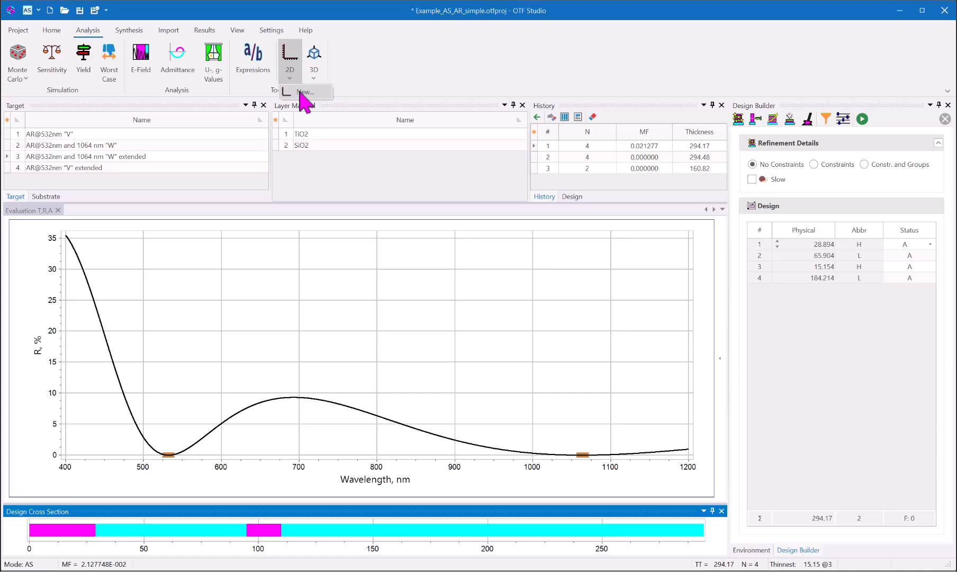
{"action": "left_click", "coordinate": [305, 92]}
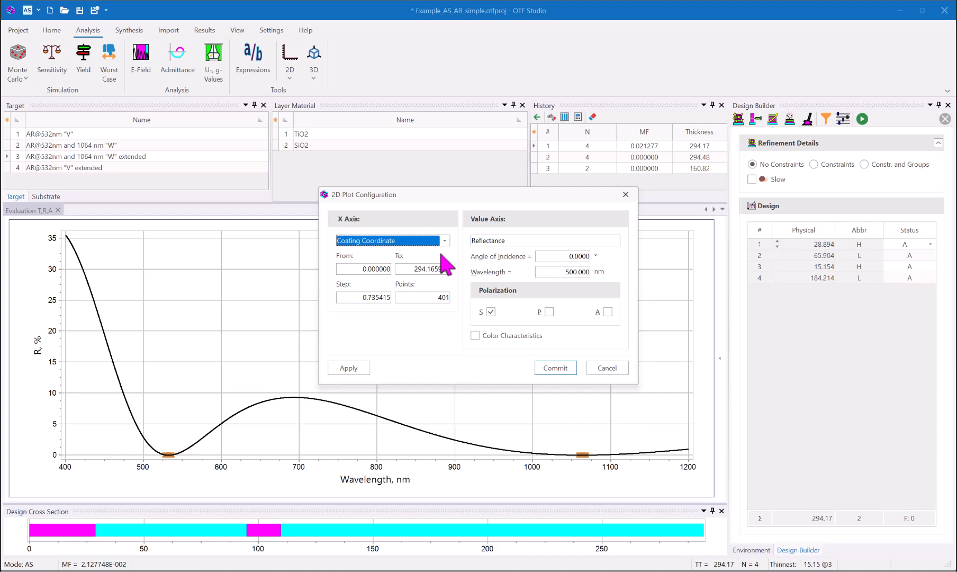
{"action": "left_click", "coordinate": [607, 312]}
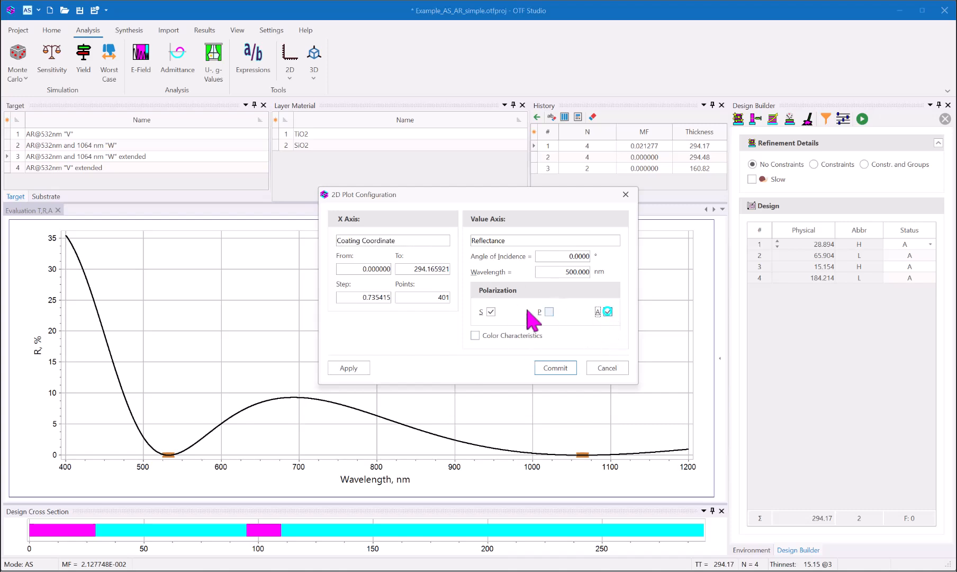
{"action": "left_click", "coordinate": [490, 312]}
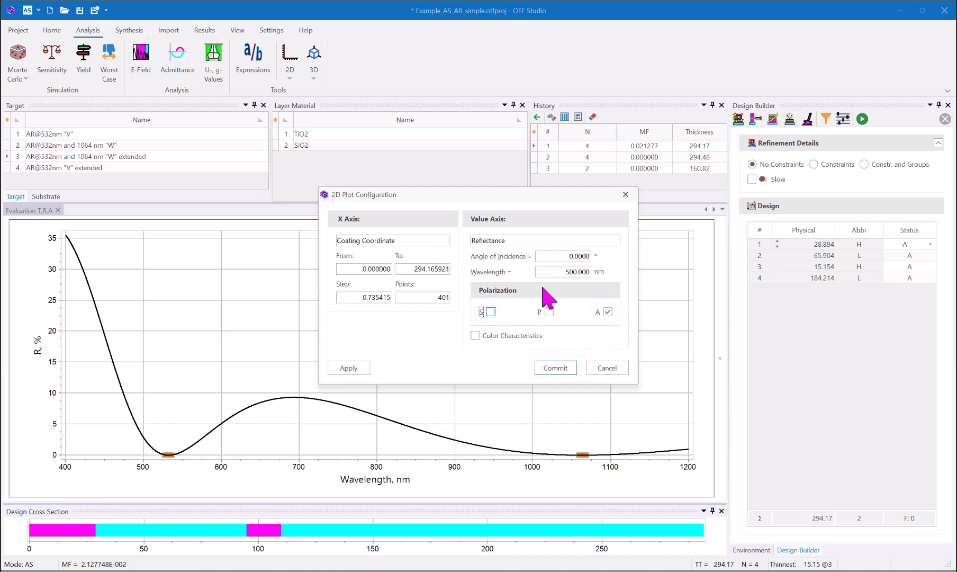
{"action": "left_click_drag", "start_coordinate": [565, 273], "coordinate": [619, 272]}
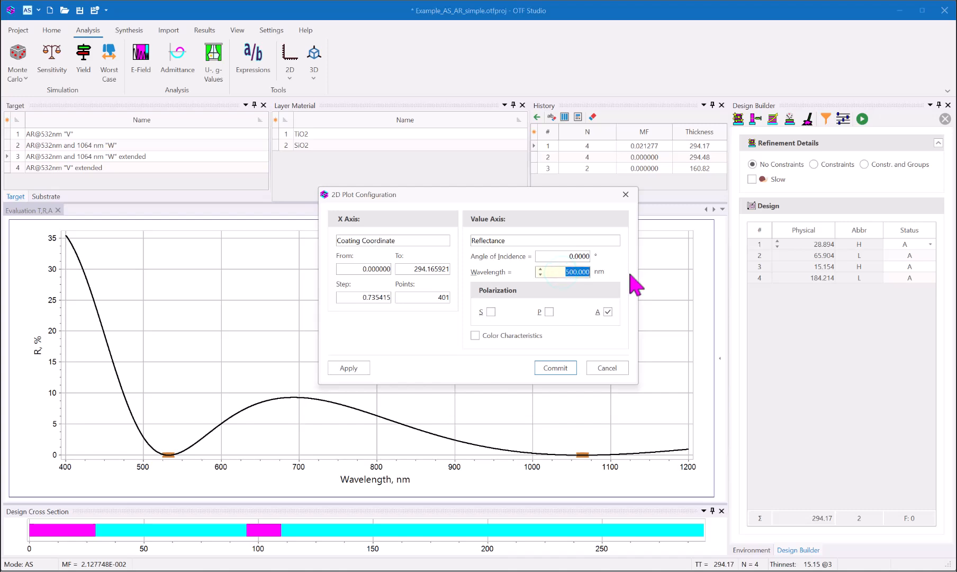
{"action": "type", "text": "532"}
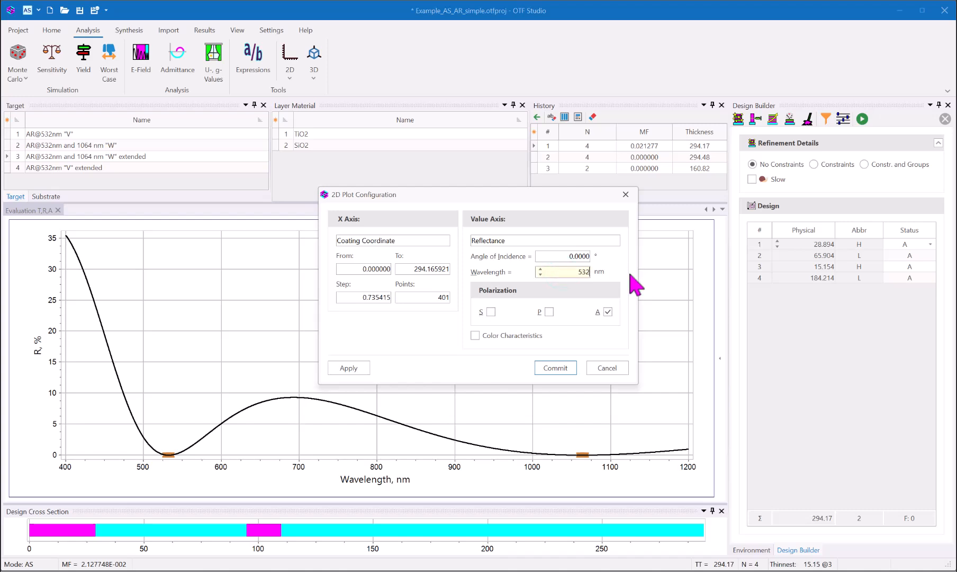
{"action": "left_click", "coordinate": [553, 368]}
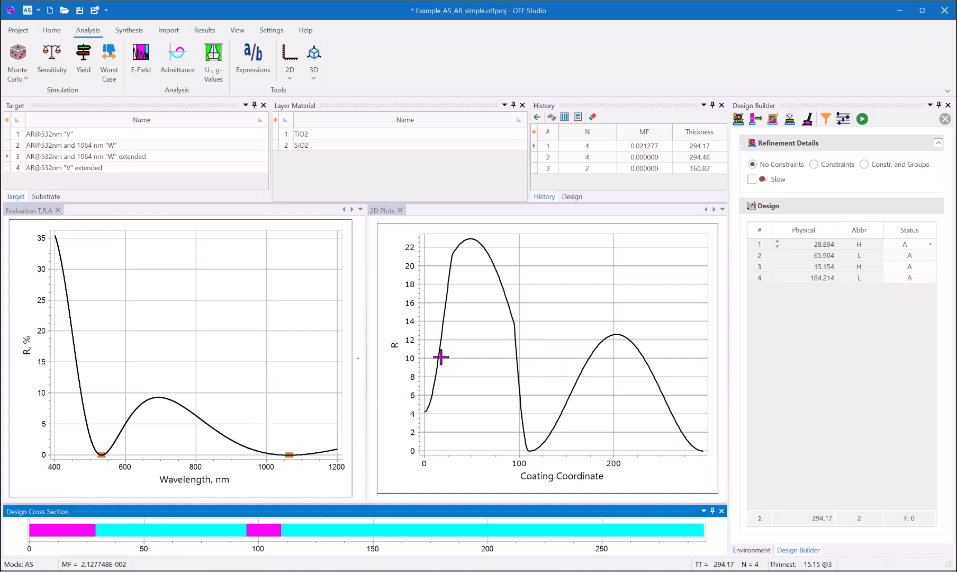
Create a 3D contour plot of average-polarization reflectance over wavelengths of 400 to 1200 nm and angles of 0 to 70 degrees
{"action": "left_click", "coordinate": [316, 80]}
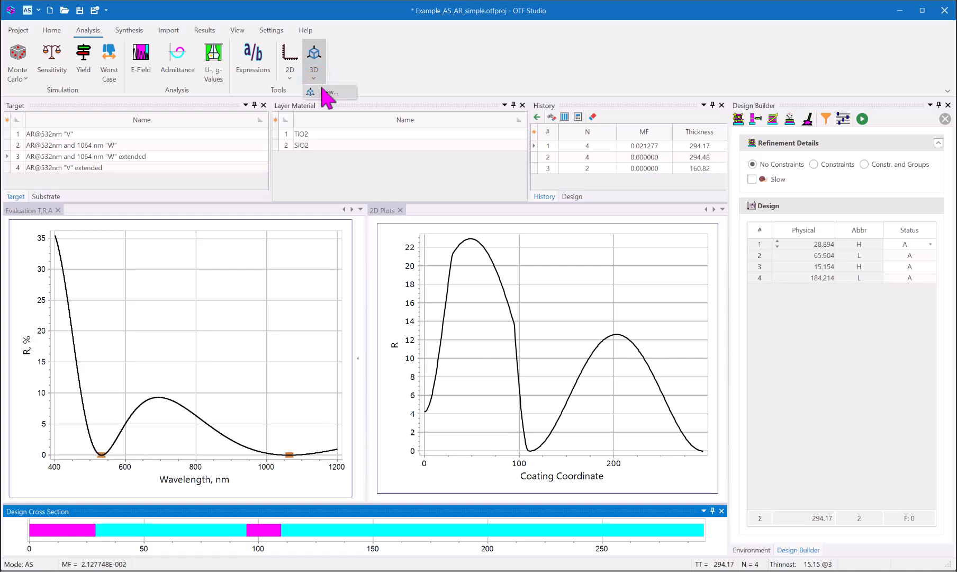
{"action": "left_click", "coordinate": [324, 91]}
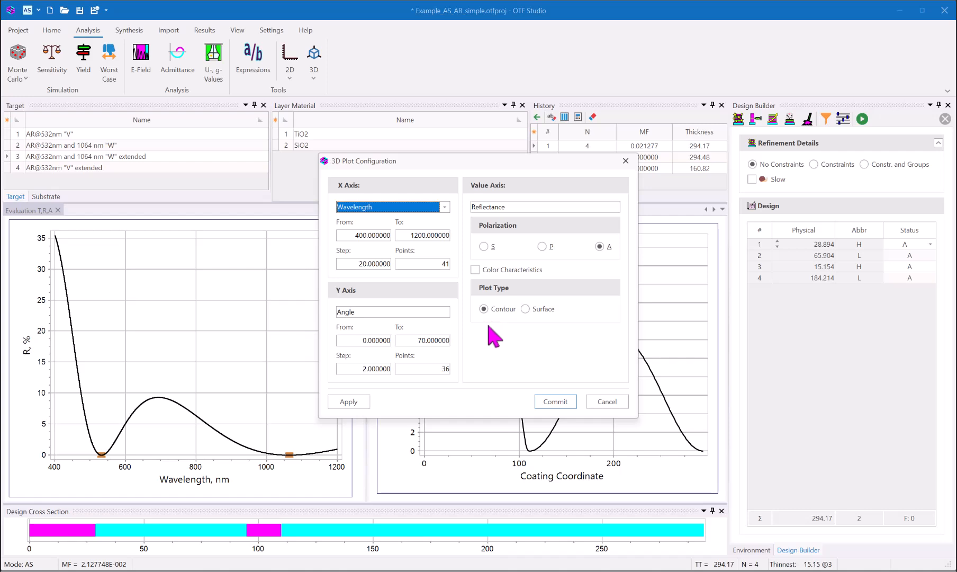
{"action": "left_click", "coordinate": [553, 401]}
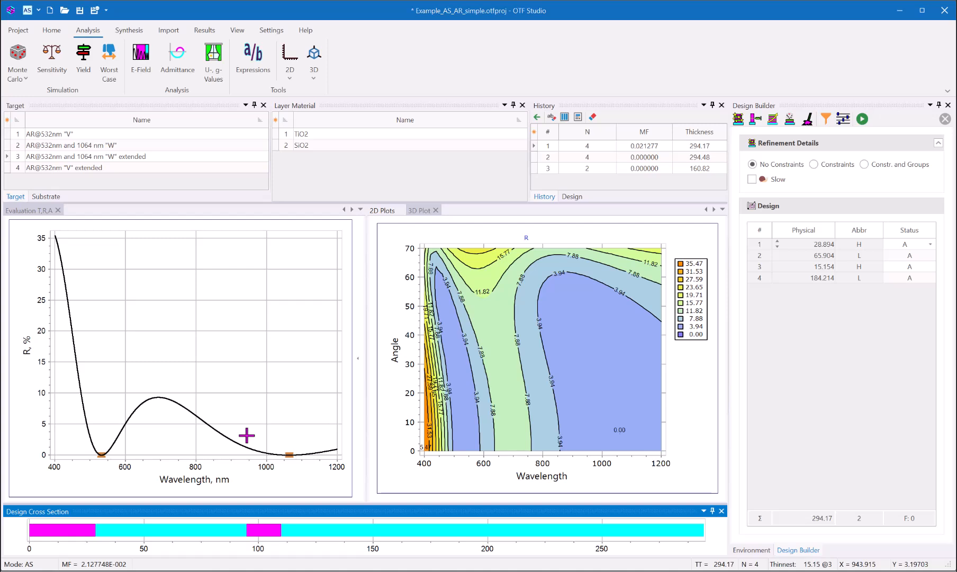
{"action": "mouse_move", "coordinate": [859, 519]}
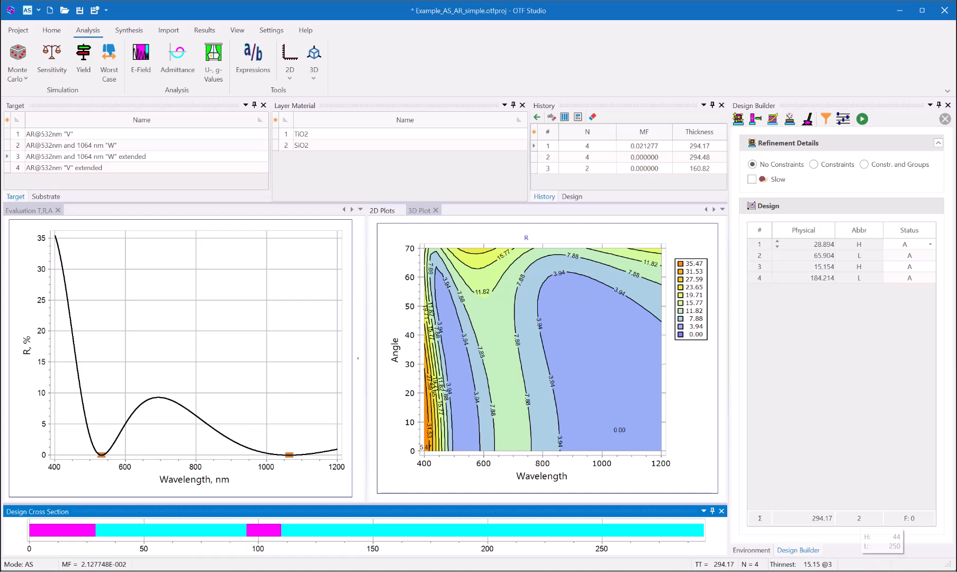